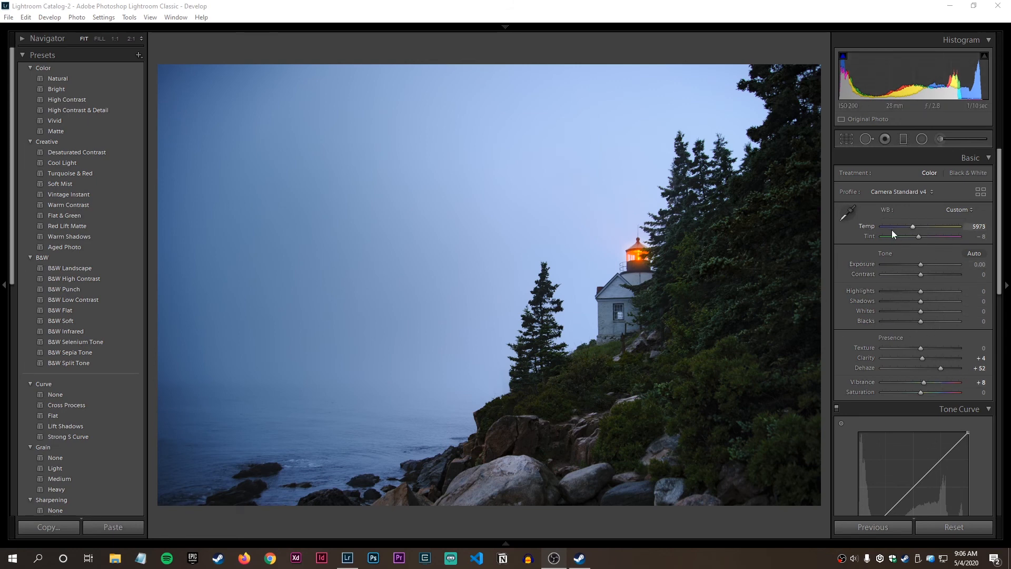
Examine the settings of the existing radial filter on the lighthouse lamp.
scroll(924, 255, "down", 3)
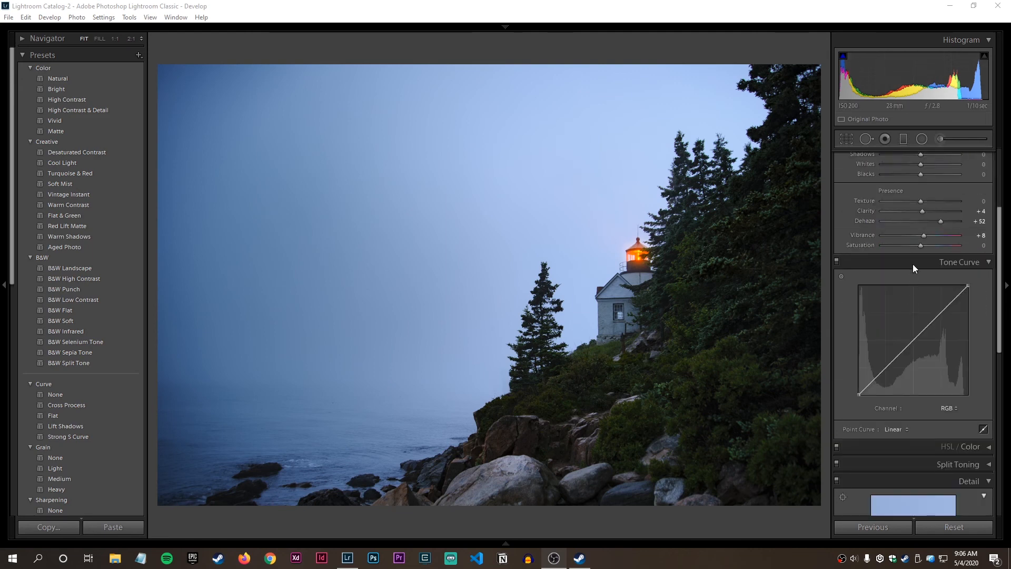
scroll(912, 264, "up", 3)
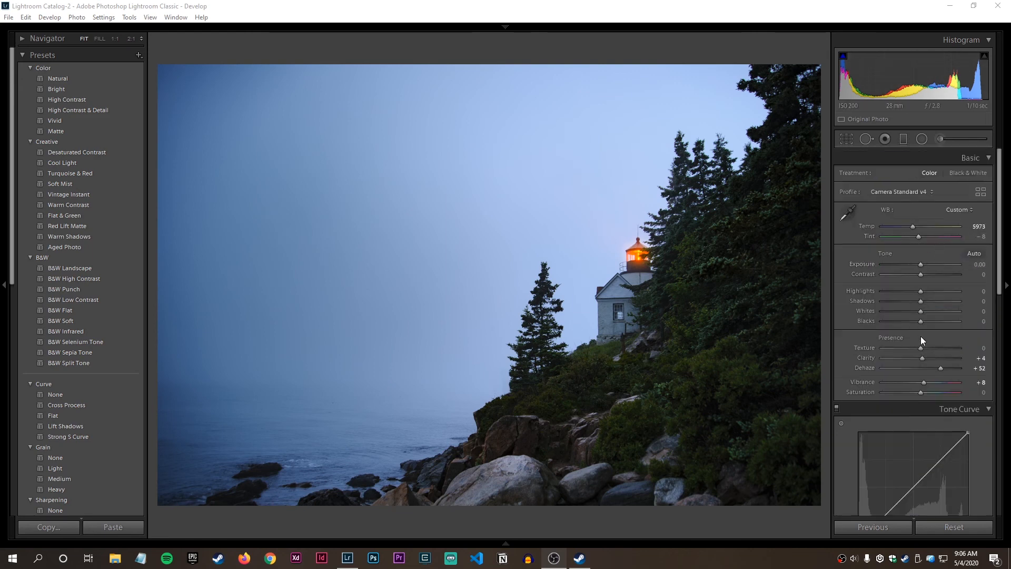
left_click(921, 139)
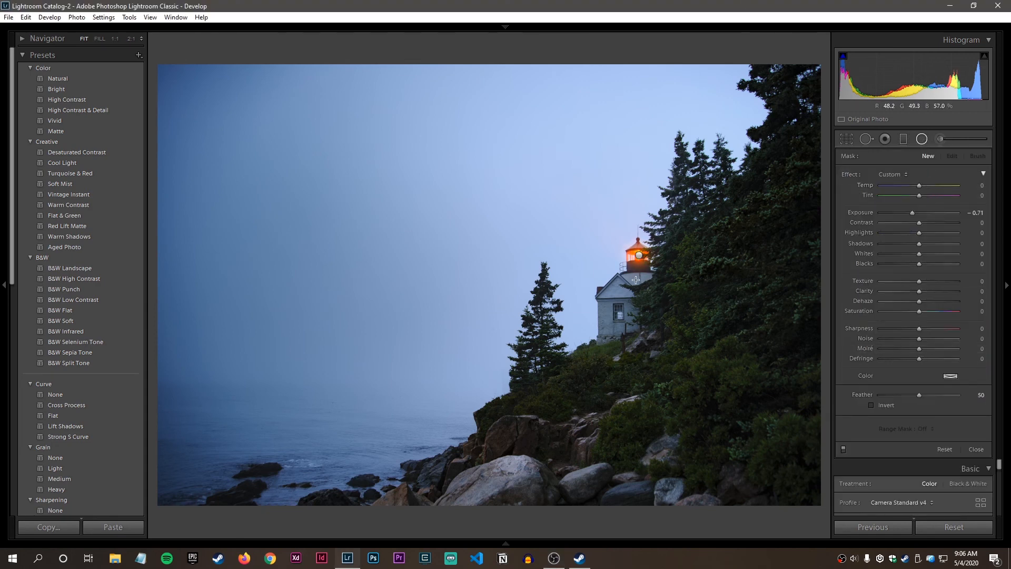
left_click(637, 256)
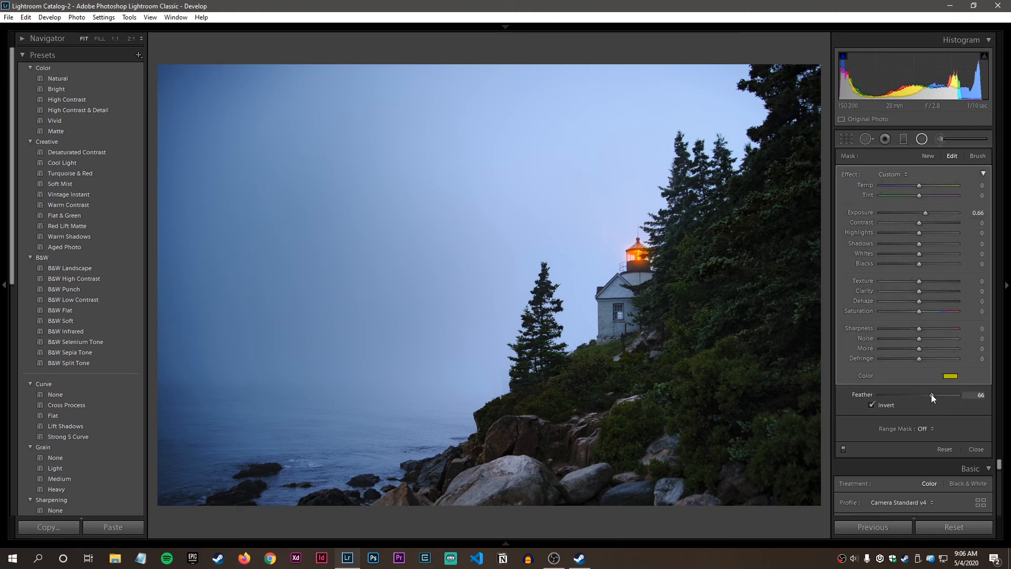
mouse_move(931, 395)
left_mouse_down()
mouse_move(944, 395)
mouse_move(882, 394)
mouse_move(934, 394)
left_mouse_up()
left_click(975, 449)
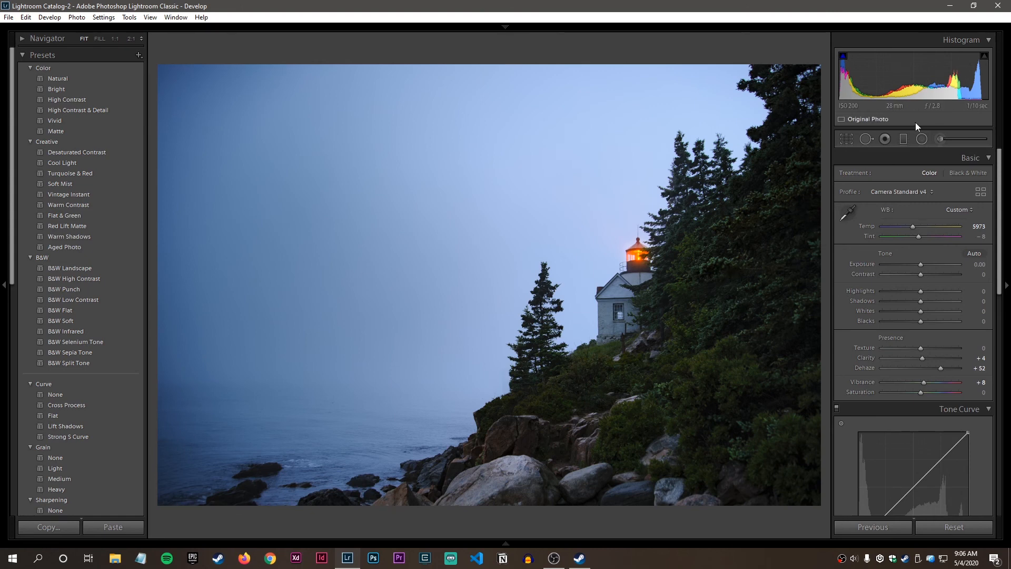
Examine the settings of the existing graduated filter across the foggy sky.
left_click(904, 140)
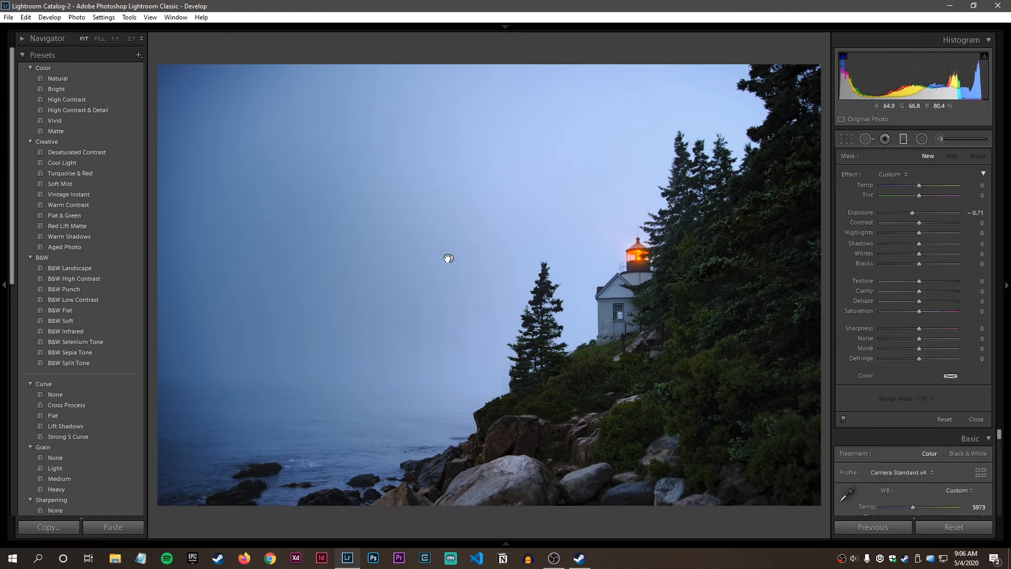
left_click(449, 258)
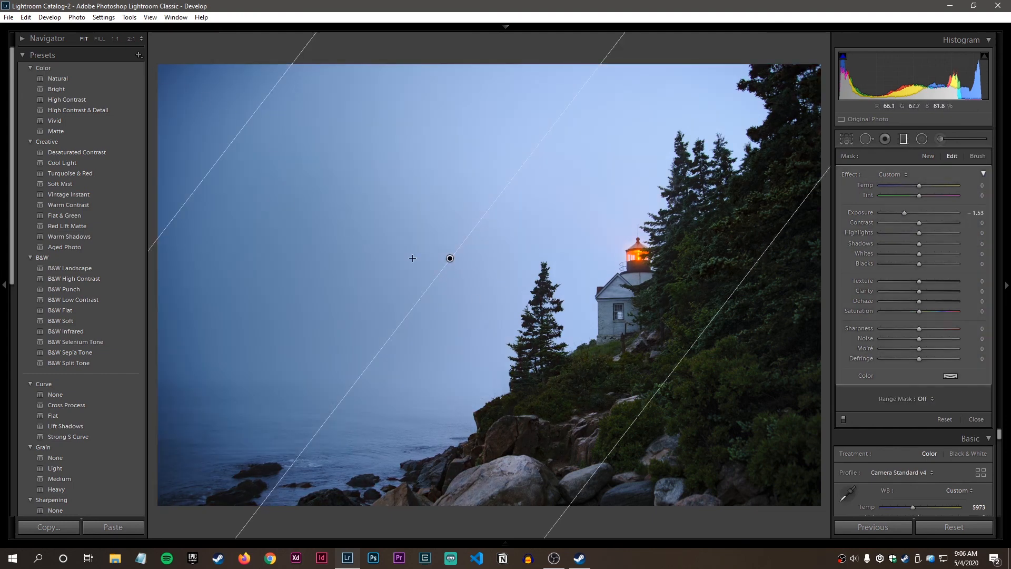
left_click(975, 419)
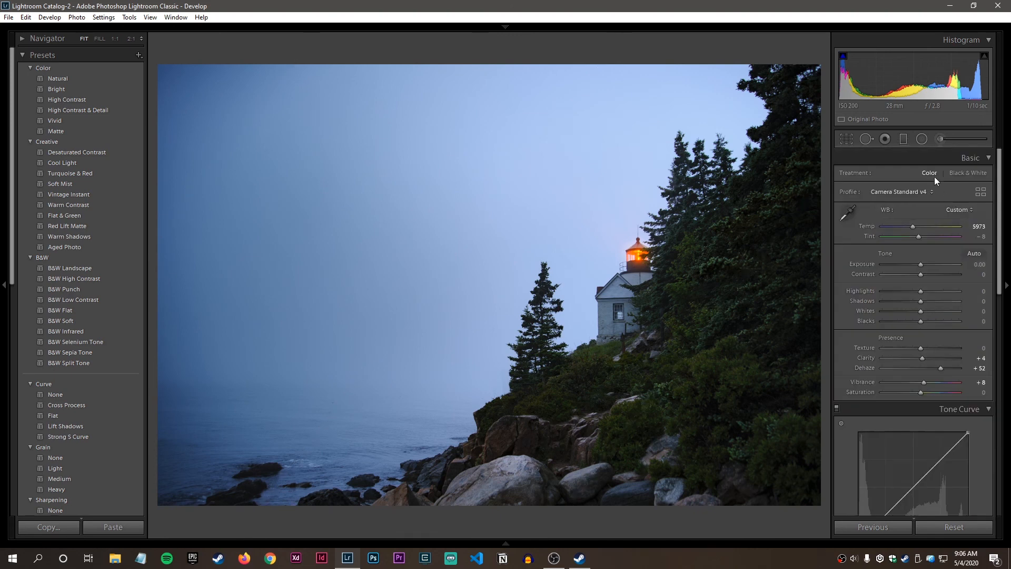
Prepare an Adjustment Brush with Exposure reset to 0 and Shadows set to 53.
left_click(940, 139)
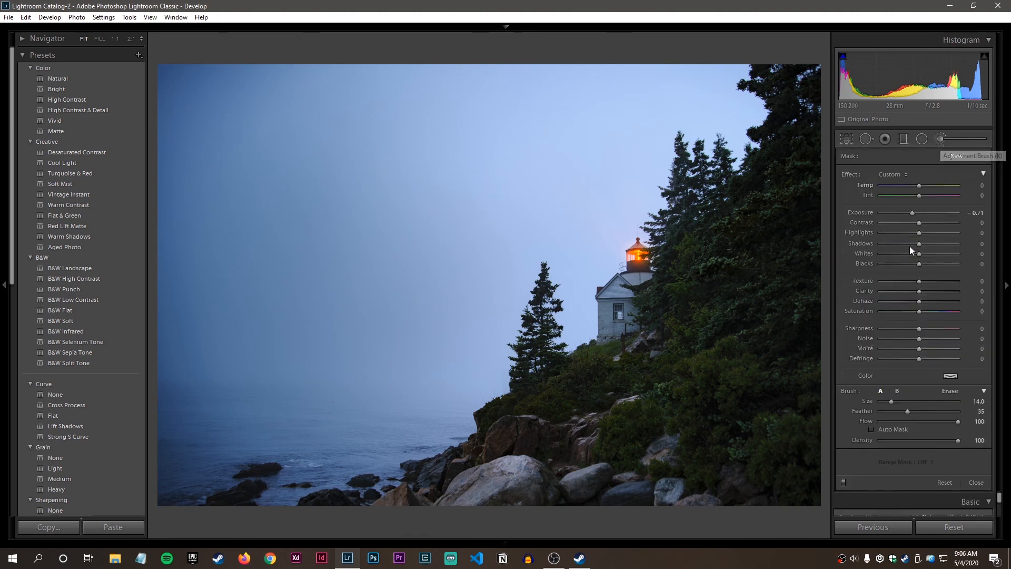
double_click(911, 213)
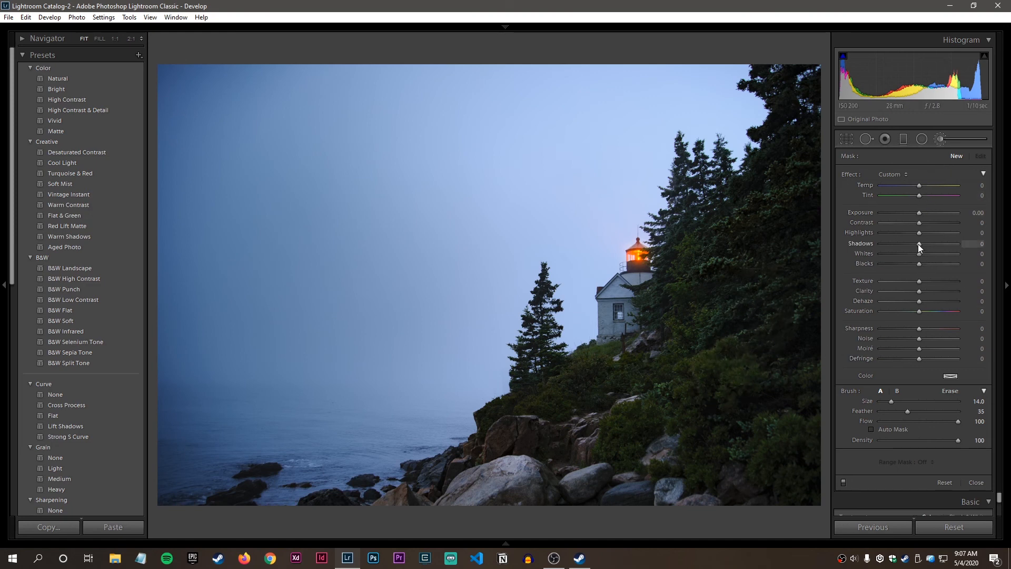
left_click_drag(918, 244, 939, 243)
Paint over the dark bushes and lower trees beside the lighthouse with brush size 14 and feather 65.
scroll(746, 346, "up", 1)
scroll(746, 346, "down", 1)
scroll(746, 345, "up", 1)
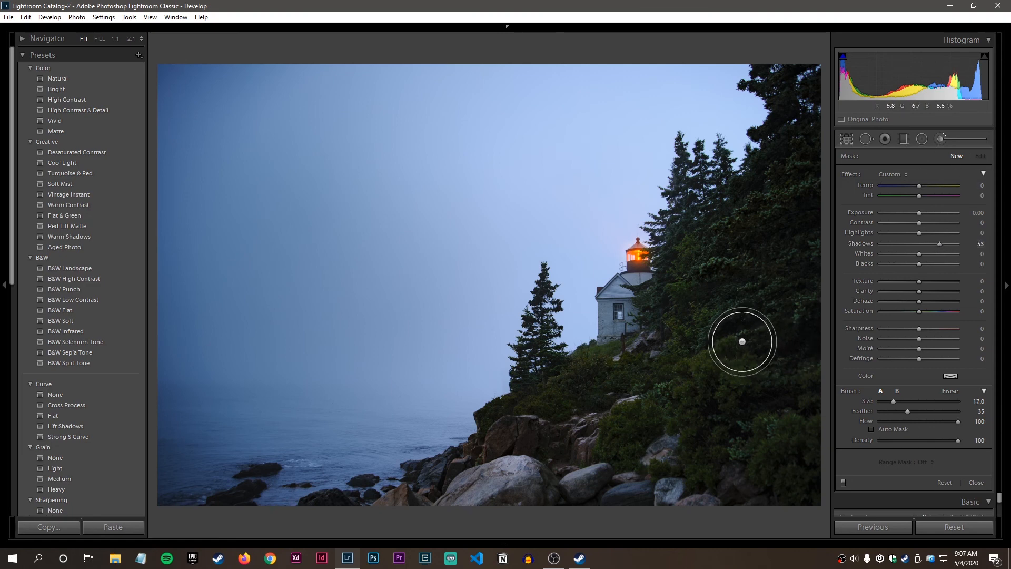
scroll(740, 343, "up", 1)
scroll(737, 344, "up", 3)
scroll(737, 343, "down", 5)
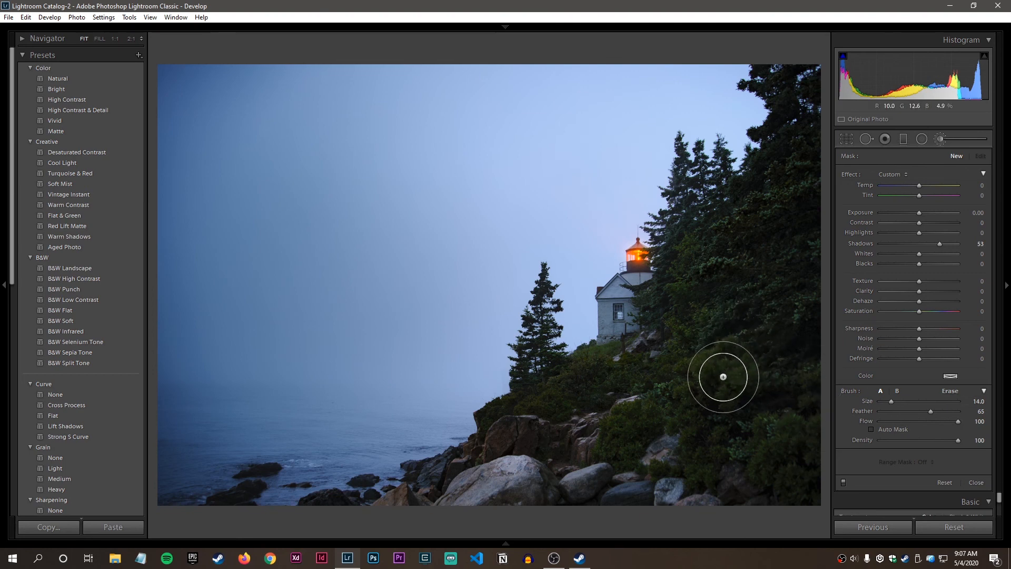
left_click(704, 371)
mouse_move(704, 370)
left_mouse_down()
mouse_move(758, 319)
mouse_move(746, 333)
mouse_move(766, 341)
mouse_move(758, 373)
left_mouse_up()
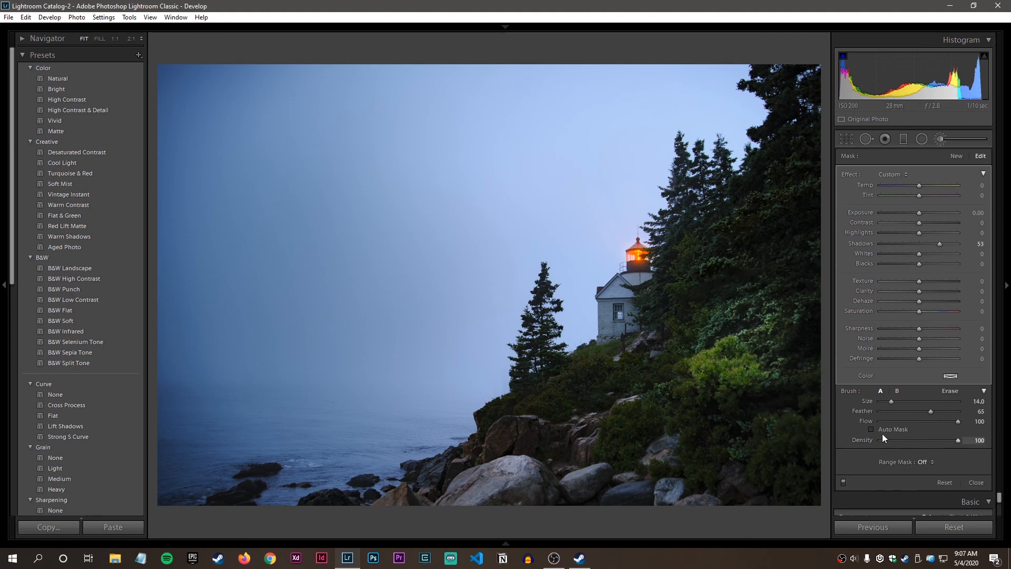
Limit the brush mask with a Color range mask sampled from the bright green bush and set its Amount to 31.
left_click(927, 462)
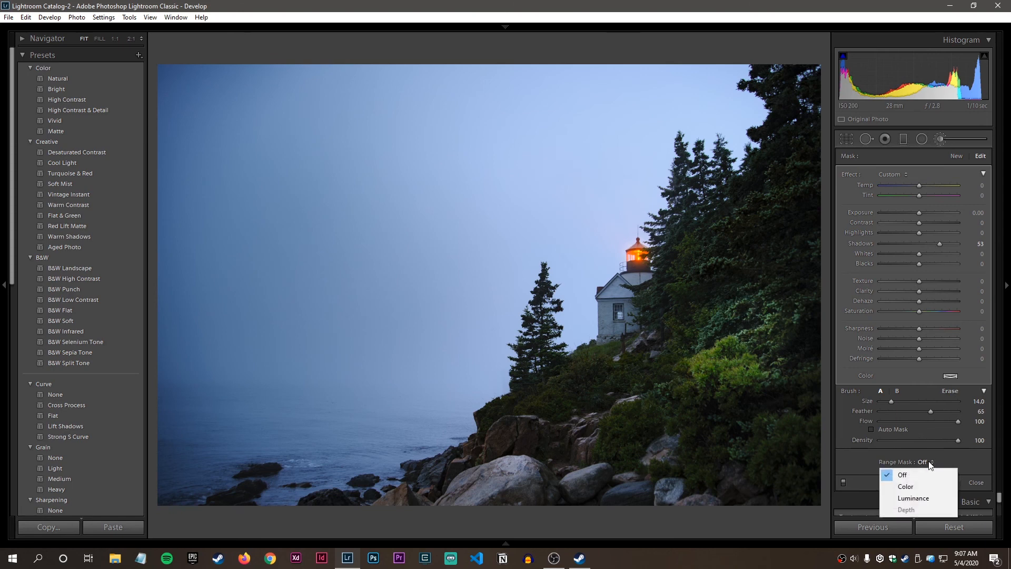
left_click(919, 487)
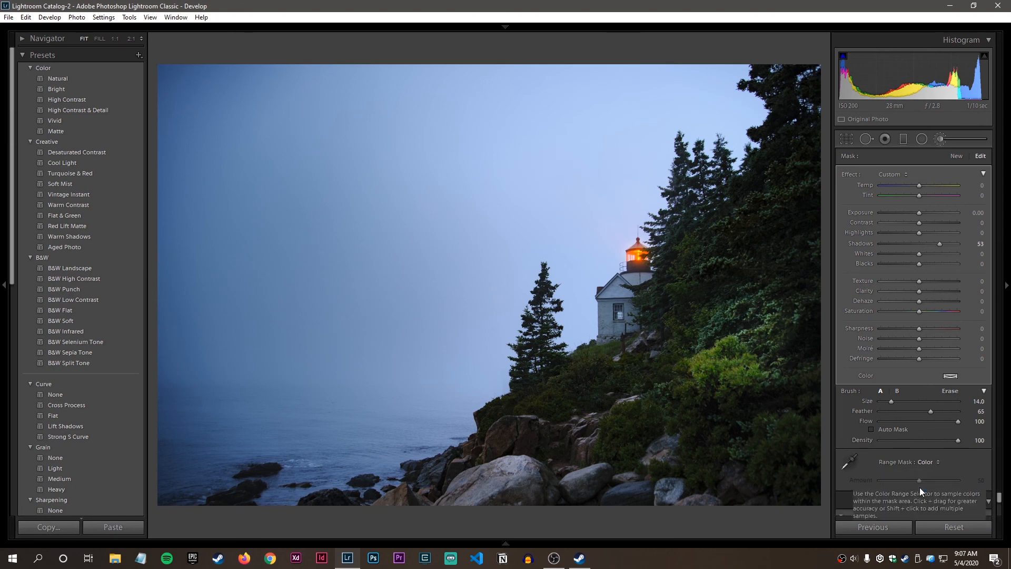
left_click(852, 461)
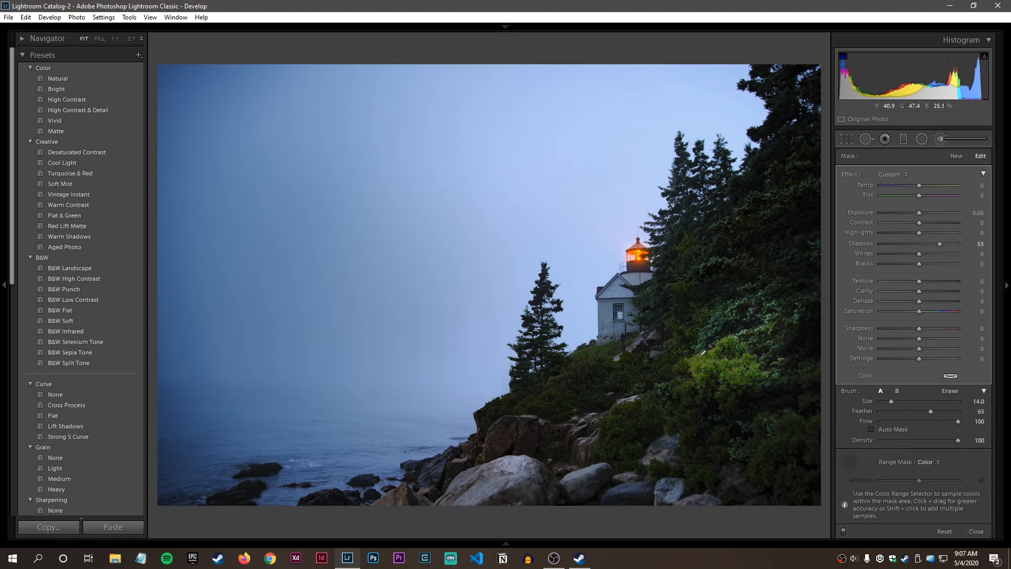
left_click(702, 355)
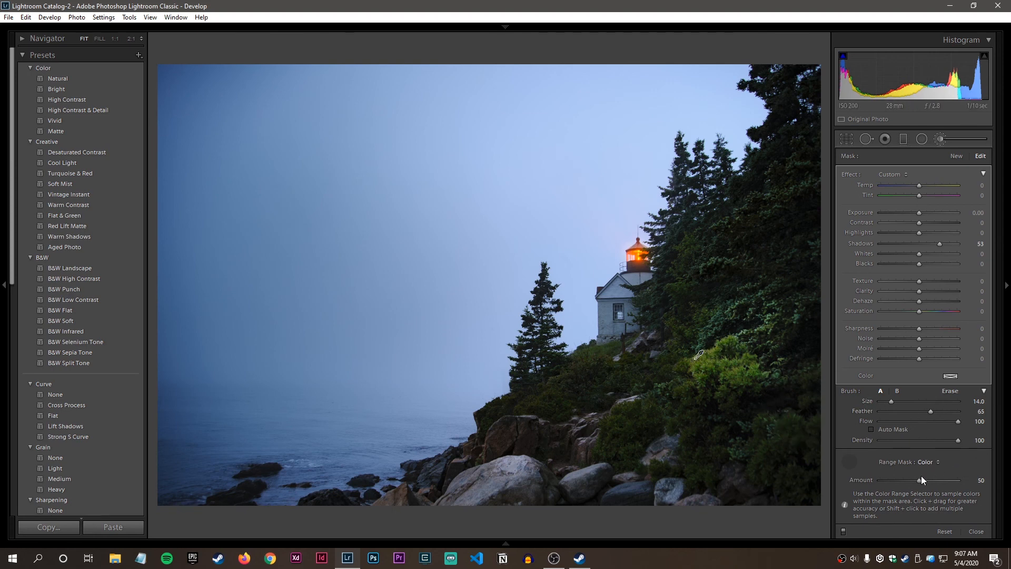
mouse_move(921, 480)
left_mouse_down()
mouse_move(893, 479)
mouse_move(904, 479)
left_mouse_up()
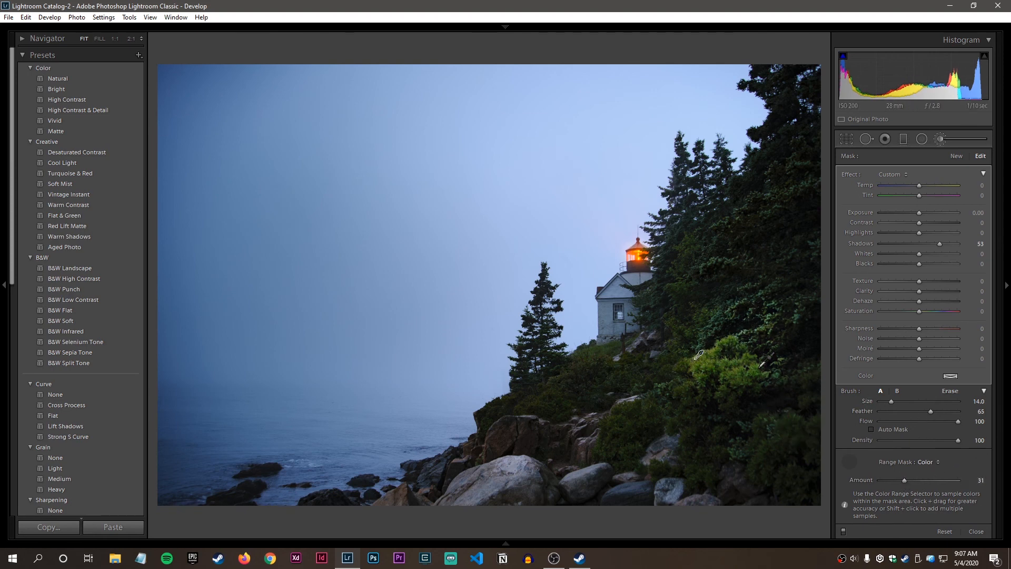
left_click(848, 461)
Show the mask overlay and reduce the color range mask's Amount to 6.
mouse_move(705, 372)
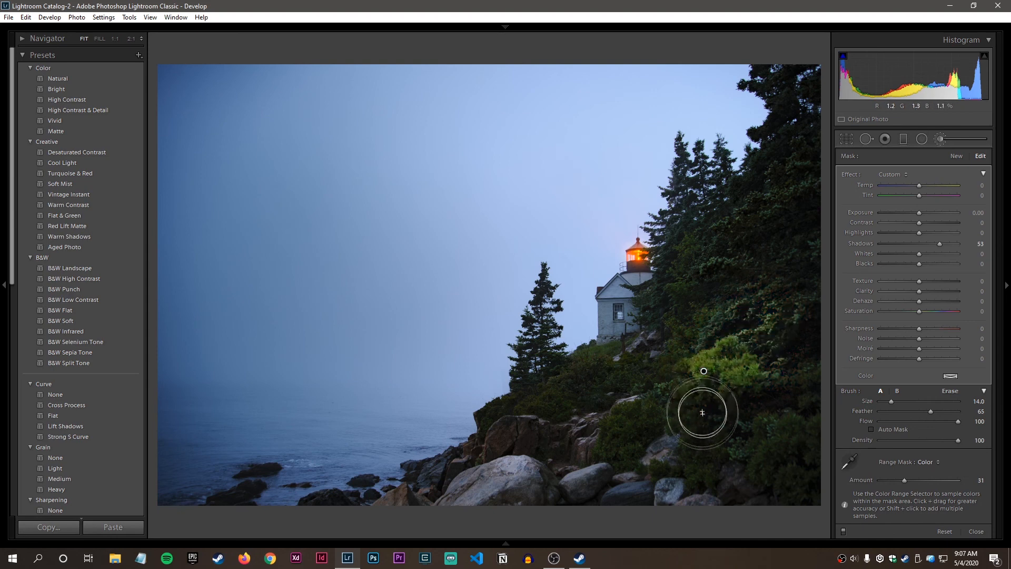
key("o")
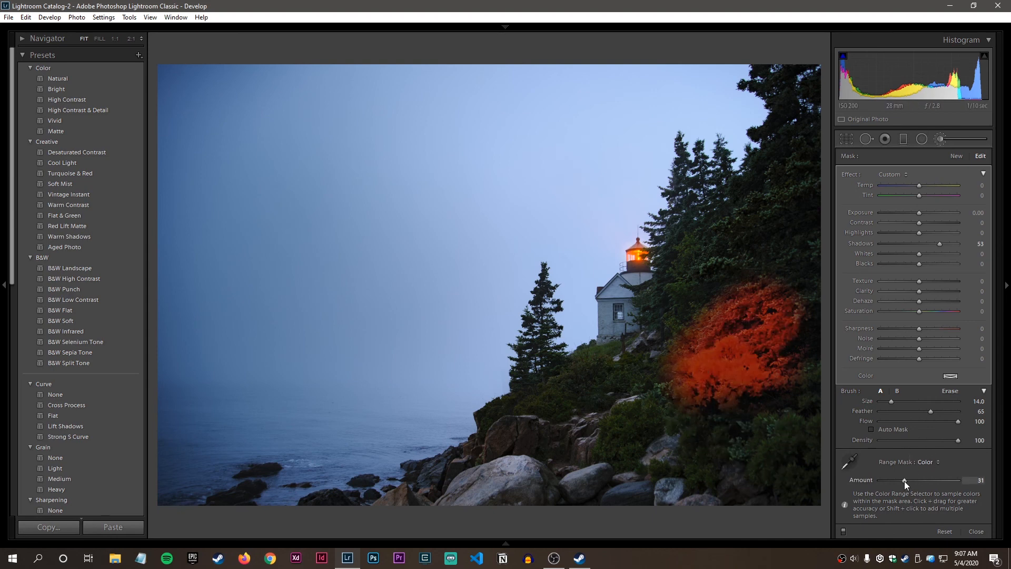
mouse_move(904, 482)
left_mouse_down()
mouse_move(879, 479)
mouse_move(953, 481)
mouse_move(886, 484)
left_mouse_up()
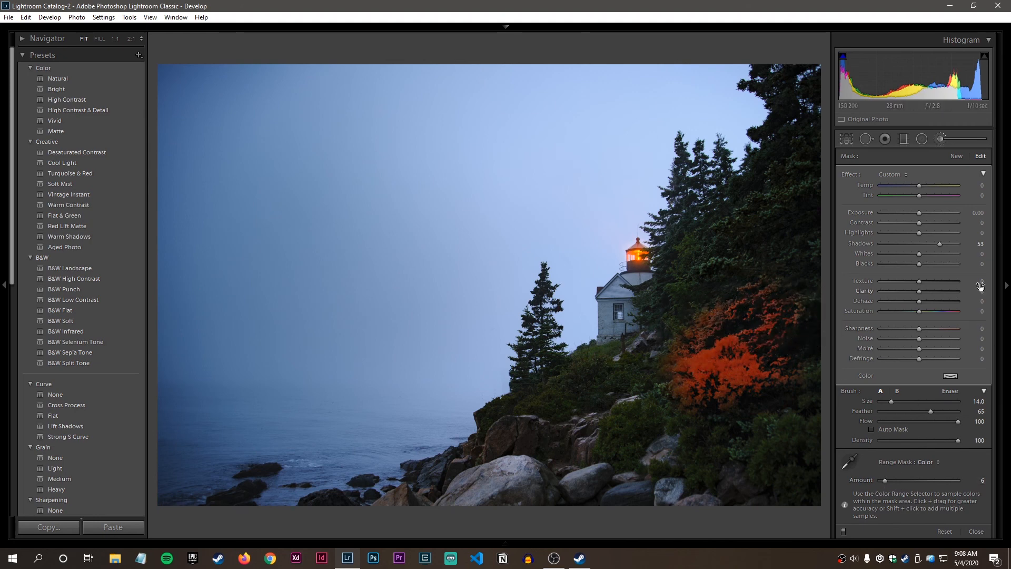
Set the brush's Shadows to 36, paint over the remaining bushes and nearby trees, and check the coverage with the mask overlay.
left_click_drag(938, 242, 932, 243)
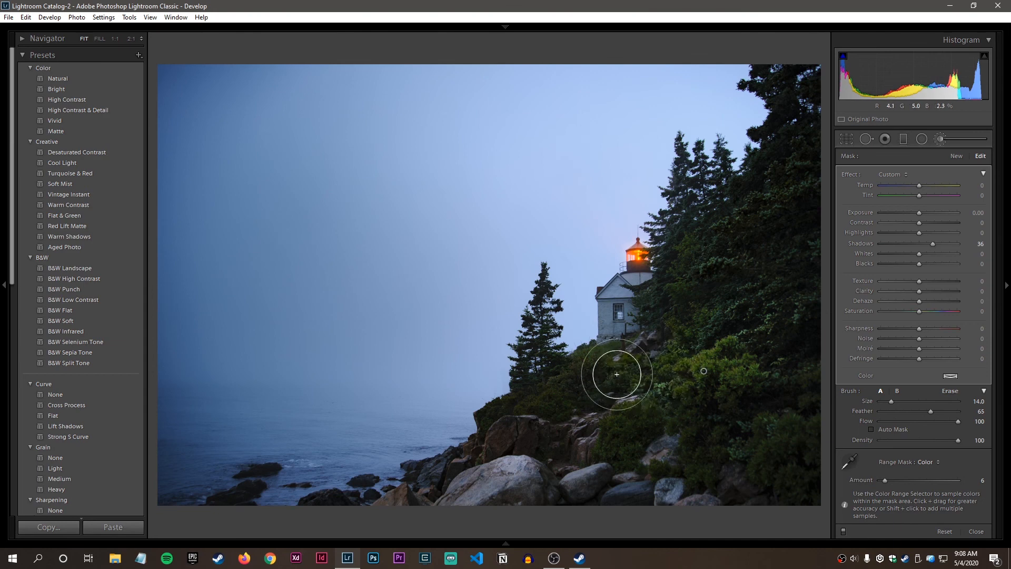
mouse_move(576, 383)
left_mouse_down()
mouse_move(639, 393)
mouse_move(644, 404)
mouse_move(632, 420)
mouse_move(591, 382)
mouse_move(603, 366)
mouse_move(566, 379)
left_mouse_up()
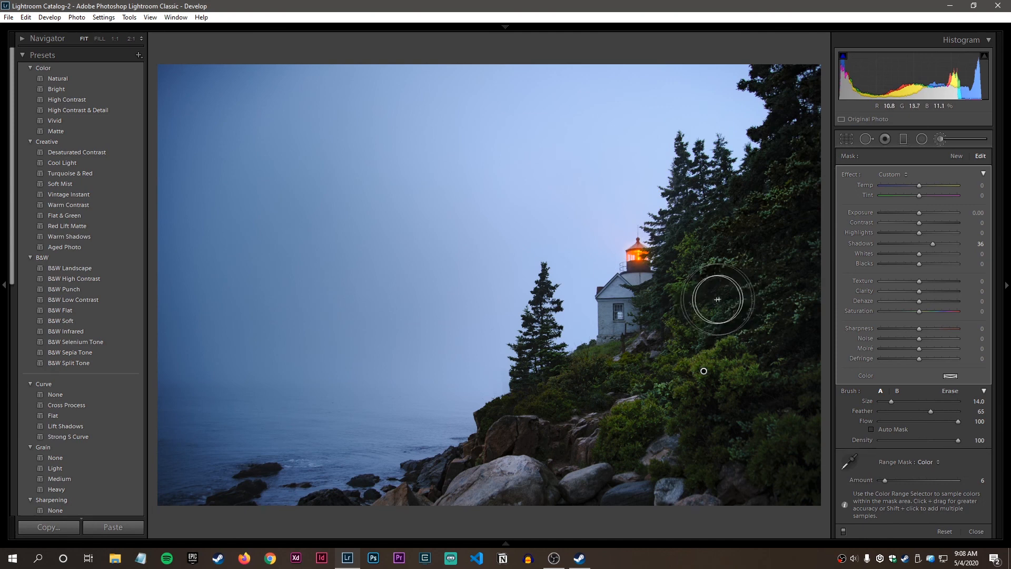
key("o")
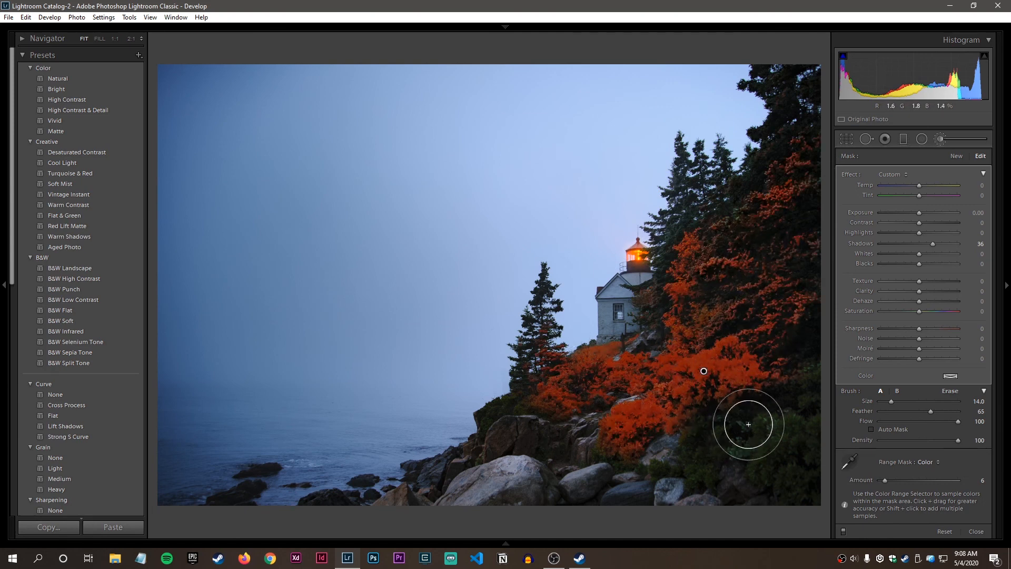
Hide the mask overlay and set the foliage brush to Shadows 21 and Clarity 12.
key("o")
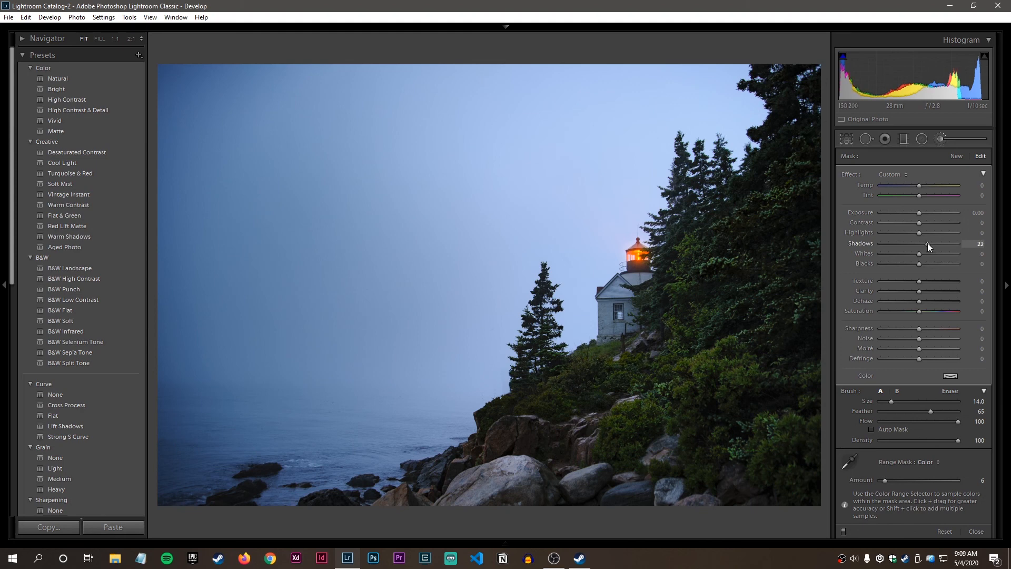
left_click(924, 290)
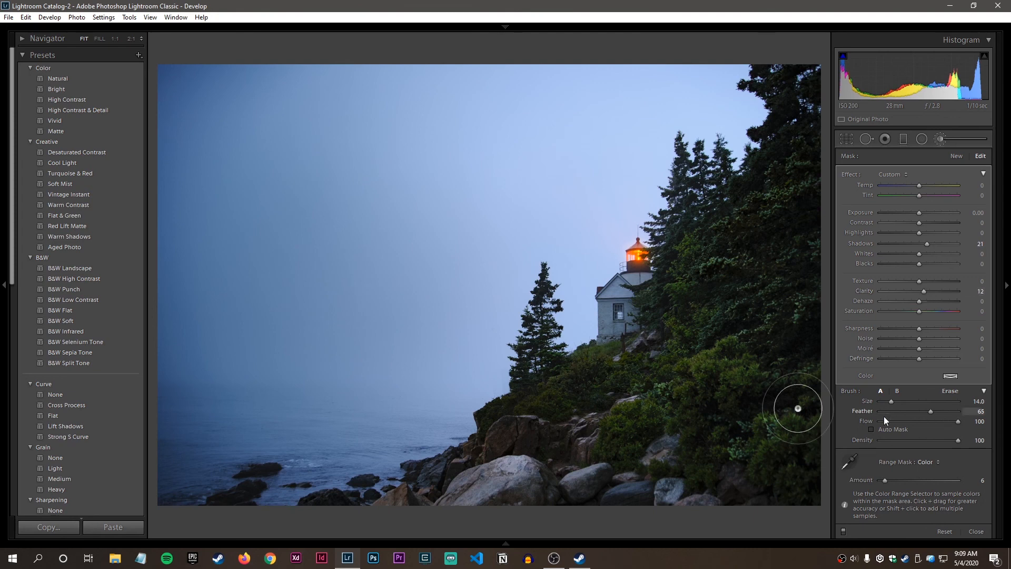
Switch the brush adjustments off and on repeatedly to compare the foliage before and after.
left_click(845, 530)
left_click(844, 530)
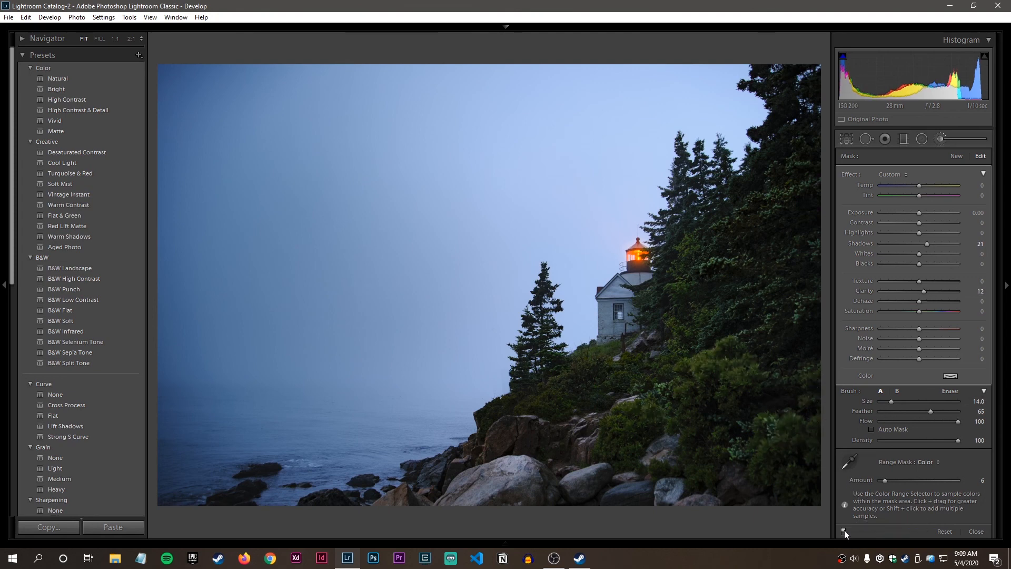
left_click(845, 530)
left_click(845, 529)
left_click(845, 530)
left_click(845, 529)
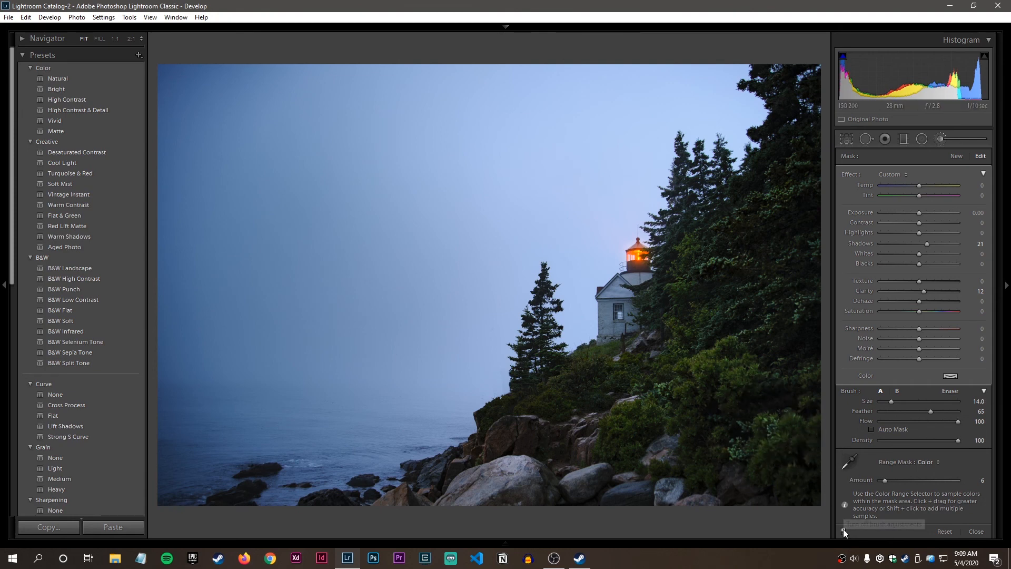
left_click(843, 531)
left_click(843, 530)
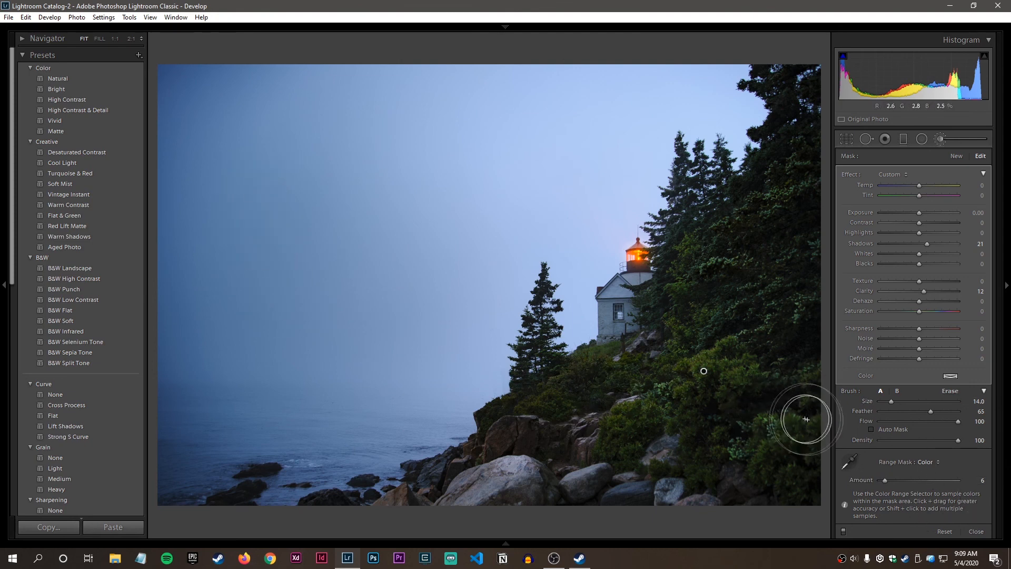
Start a new brush mask with Shadows reset to 0, Exposure at -1.15 and Dehaze at 16.
left_click(956, 155)
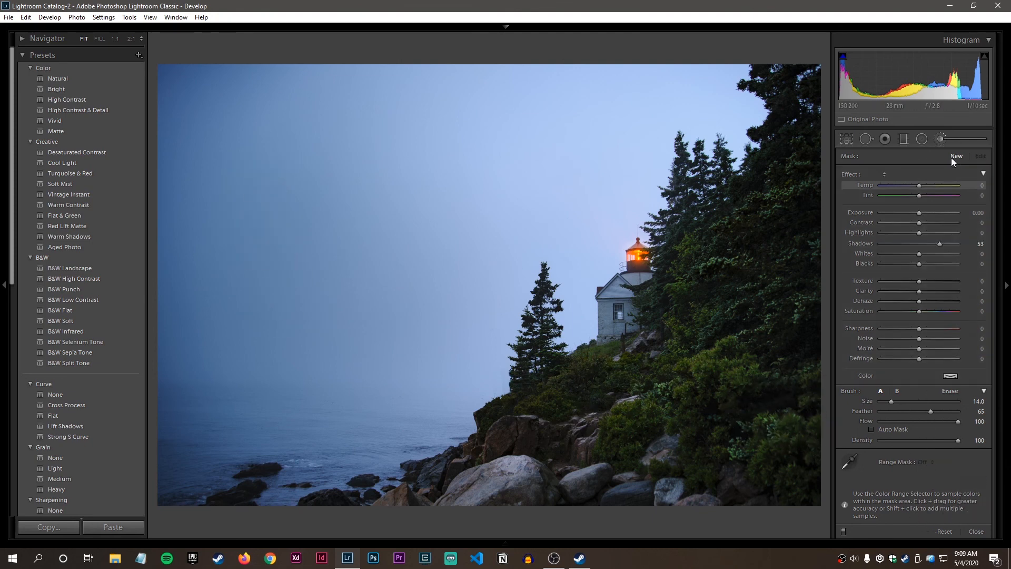
left_click(940, 244)
double_click(940, 245)
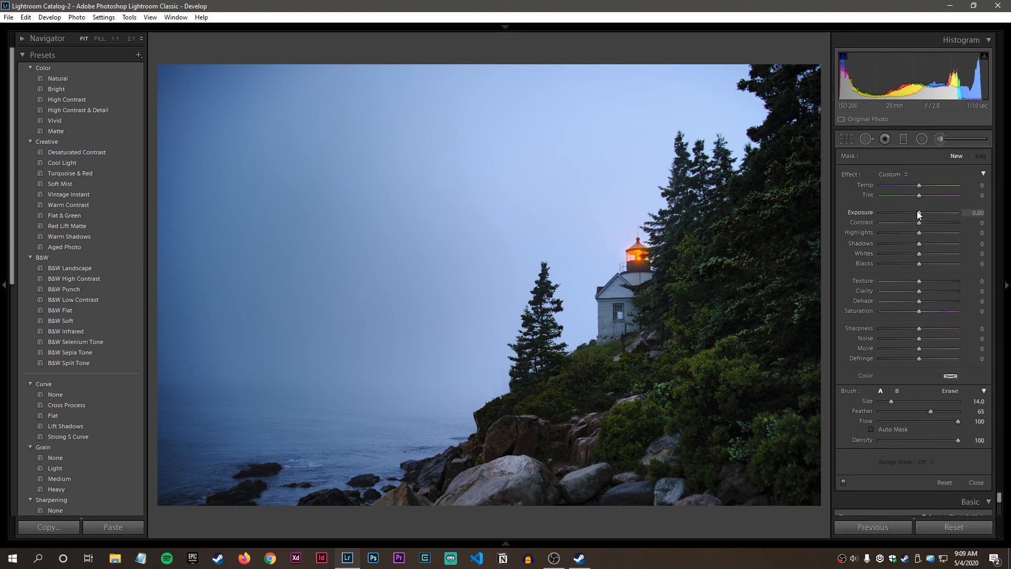
left_click_drag(918, 212, 910, 211)
left_click_drag(909, 215, 908, 213)
Enlarge the brush to size 25 and paint a darkening stroke over the fog above the sea, far from the lighthouse.
scroll(413, 289, "up", 5)
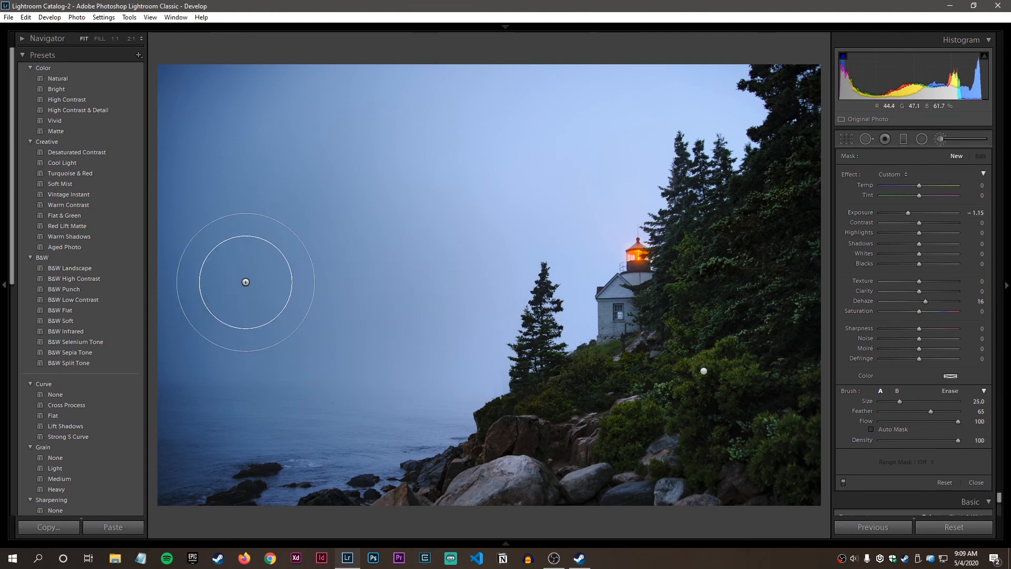
mouse_move(234, 258)
left_mouse_down()
mouse_move(278, 359)
mouse_move(243, 327)
mouse_move(289, 329)
left_mouse_up()
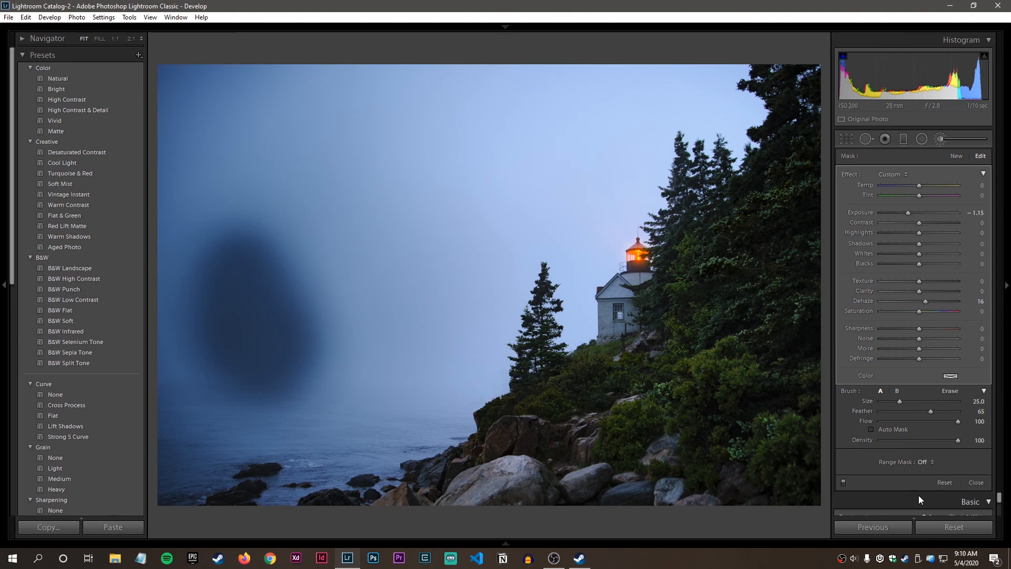
Apply a Color range mask to the fog brush, sample the dark blue fog above the sea, and set Amount to 2.
left_click(925, 461)
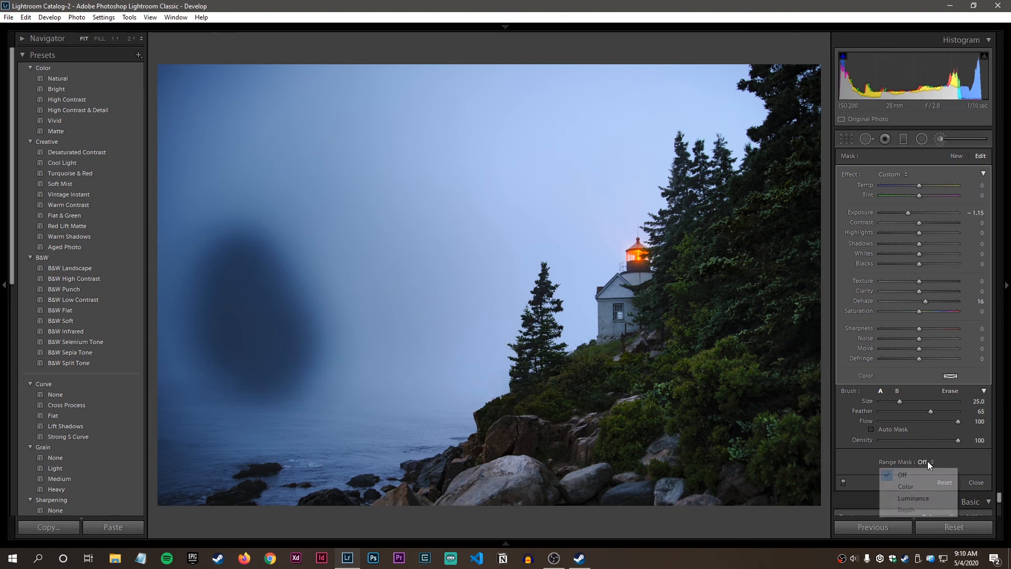
left_click(905, 485)
left_click(849, 464)
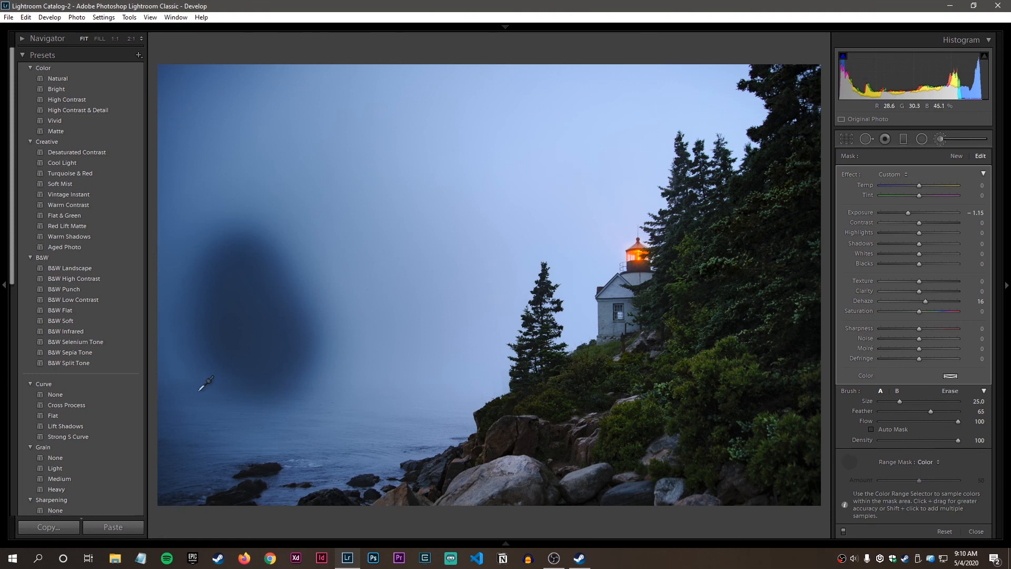
left_click(178, 366)
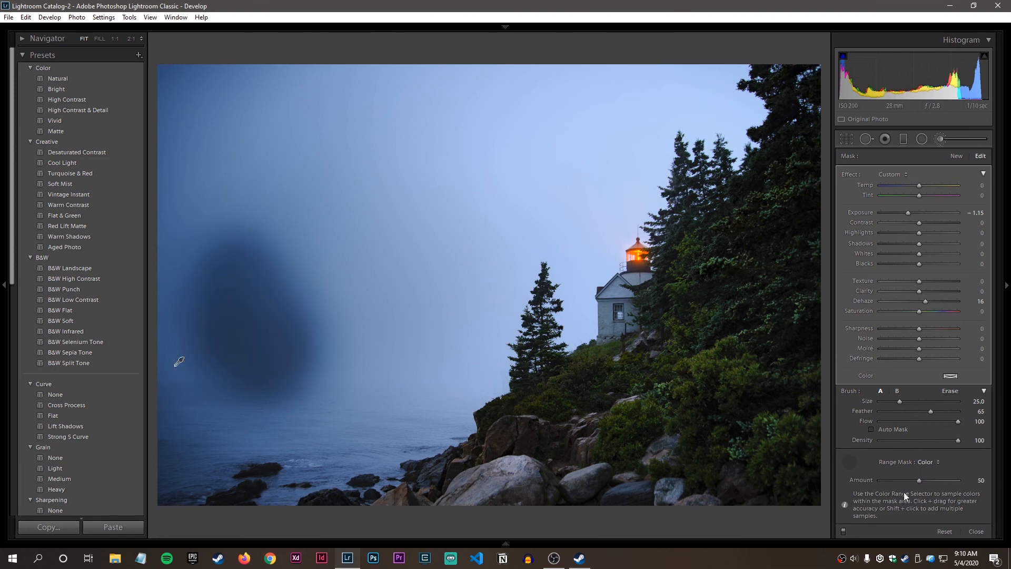
left_click_drag(906, 479, 880, 481)
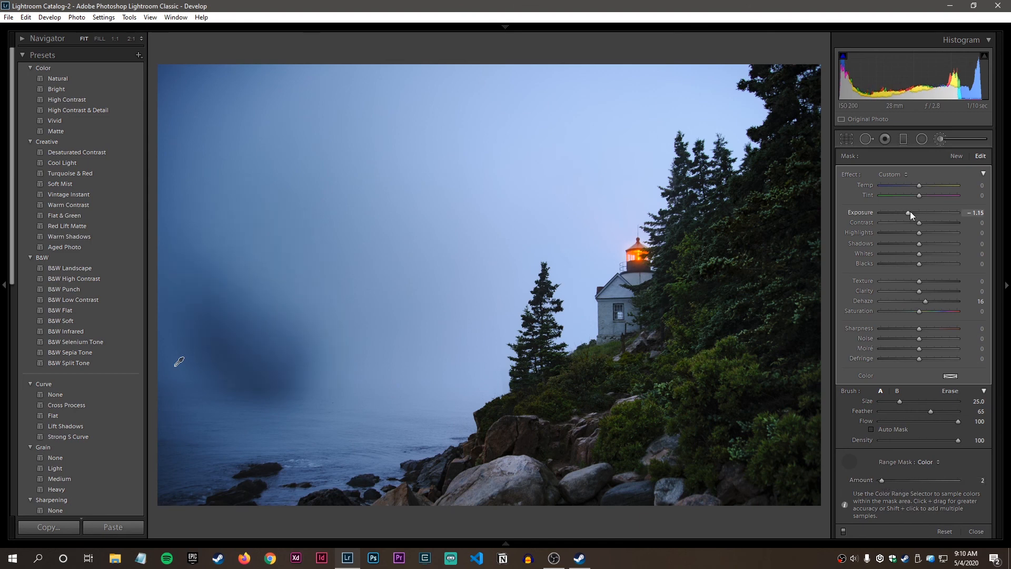
Soften the fog brush effect to Exposure -0.38 and Dehaze 7.
left_click_drag(910, 212, 918, 212)
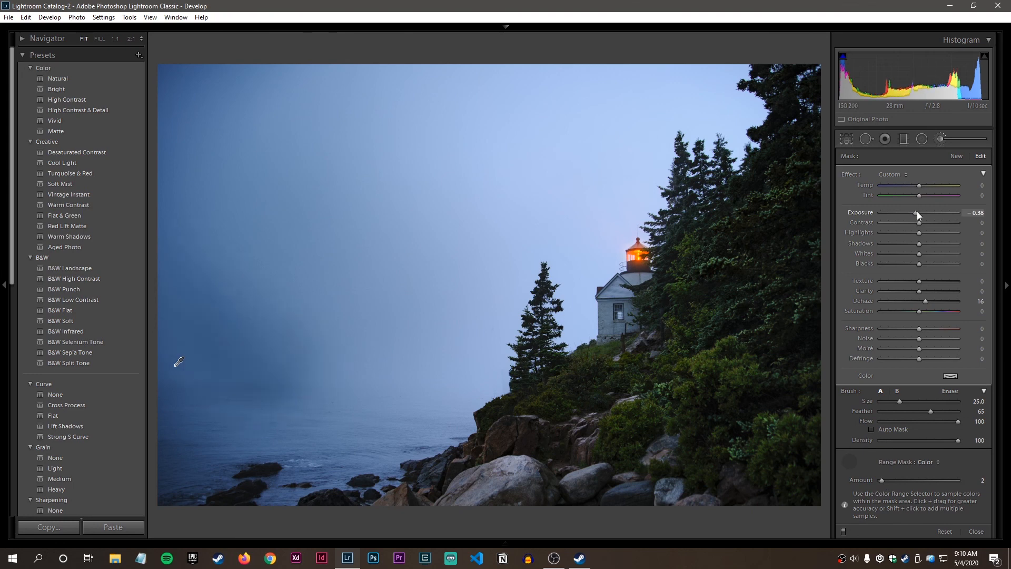
double_click(927, 299)
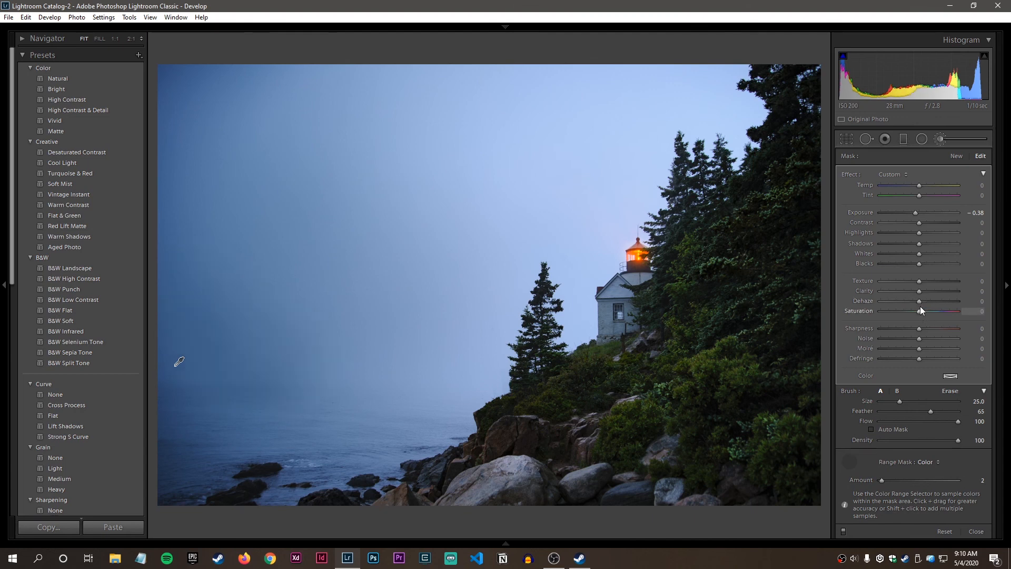
left_click_drag(919, 302, 922, 301)
Enlarge the brush to size 44 and extend the darkening mask across the fog toward the small lone tree.
scroll(626, 331, "up", 1)
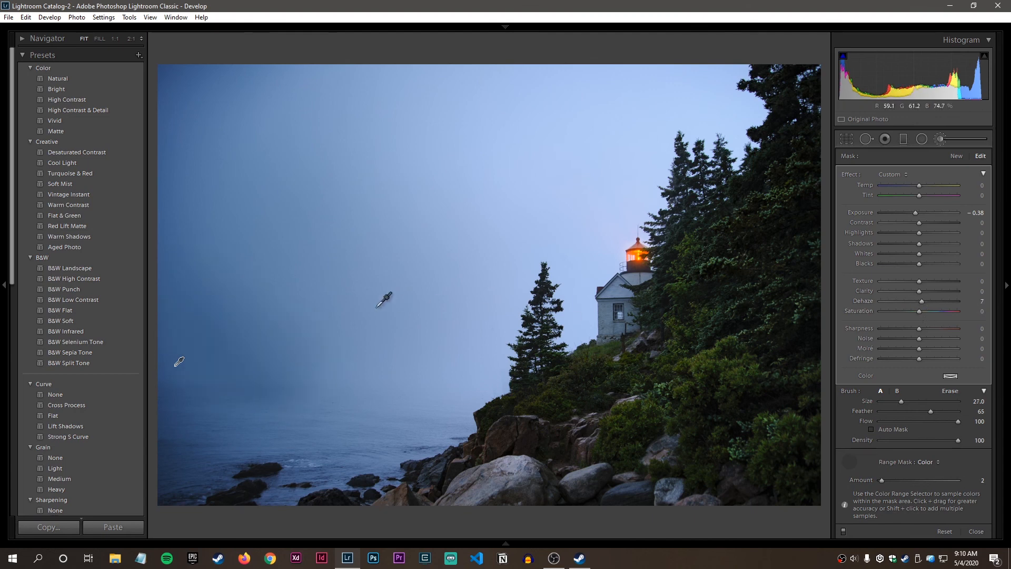
scroll(378, 312, "up", 1)
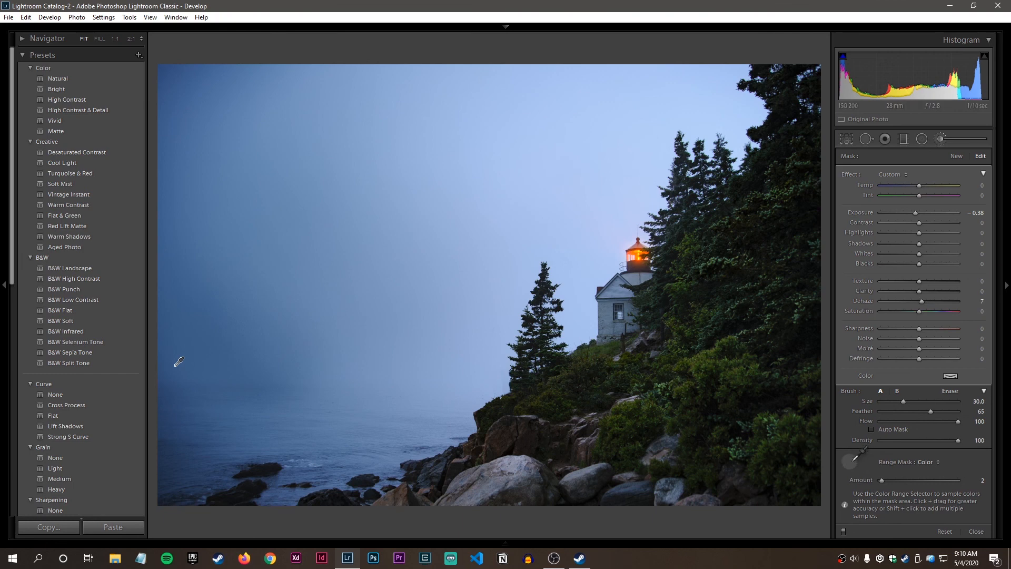
left_click(703, 370)
scroll(312, 356, "up", 3)
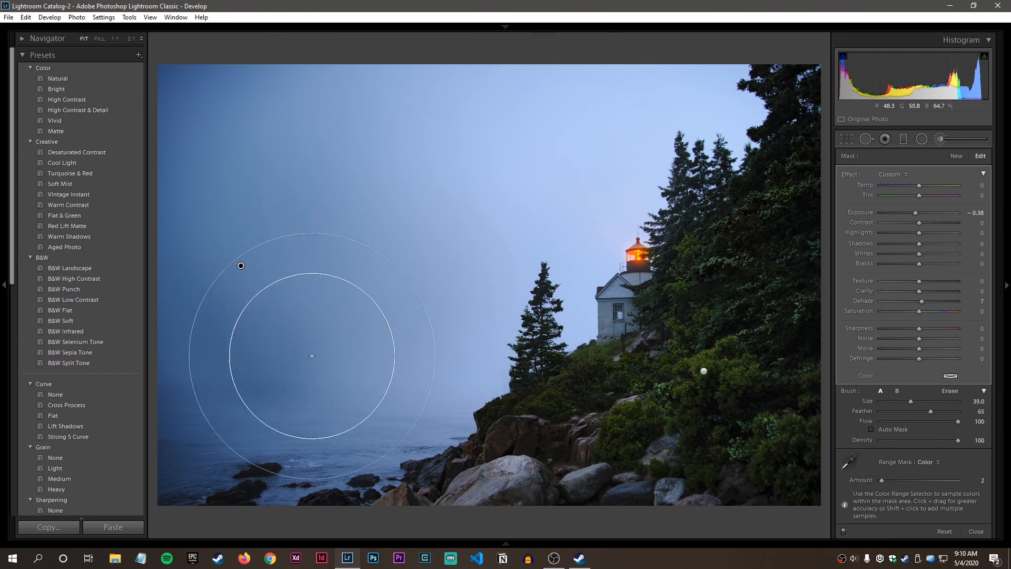
scroll(232, 384, "up", 2)
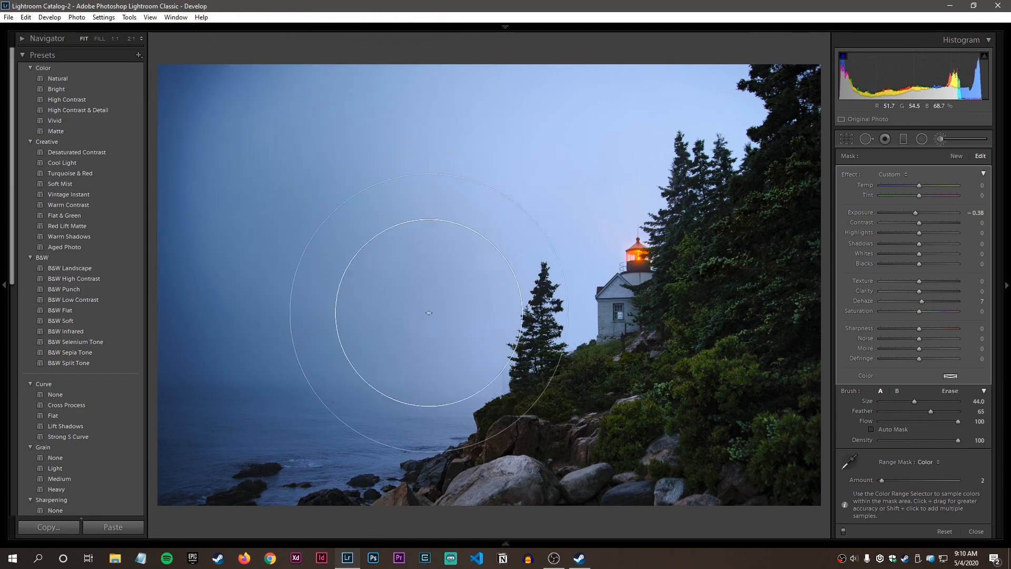
mouse_move(428, 313)
left_mouse_down()
mouse_move(445, 130)
mouse_move(463, 203)
left_mouse_up()
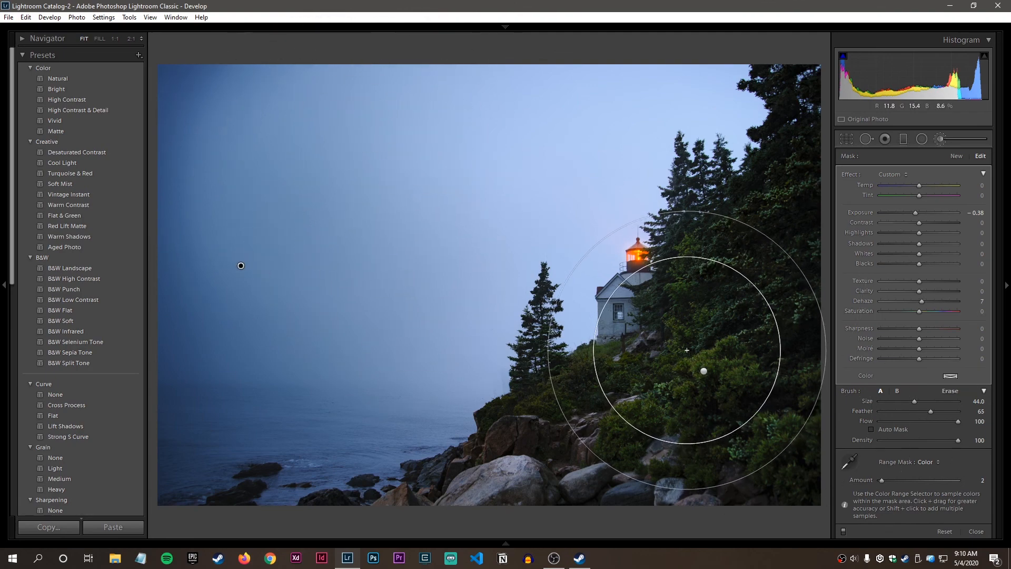
Check the fog mask with the overlay, raise its Color range Amount to 34, and set Exposure to -0.49.
key("o")
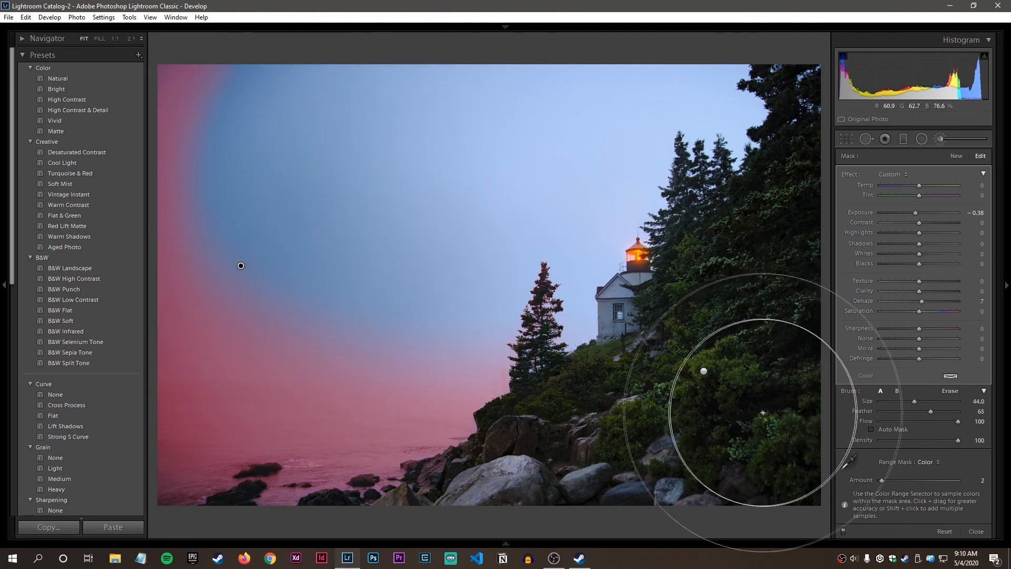
left_click_drag(884, 479, 896, 476)
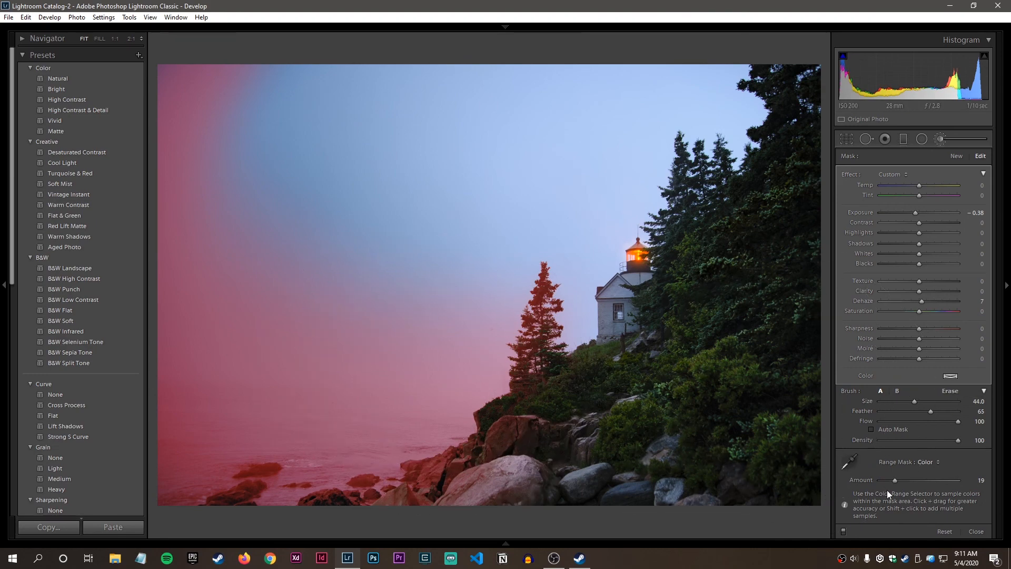
key("o")
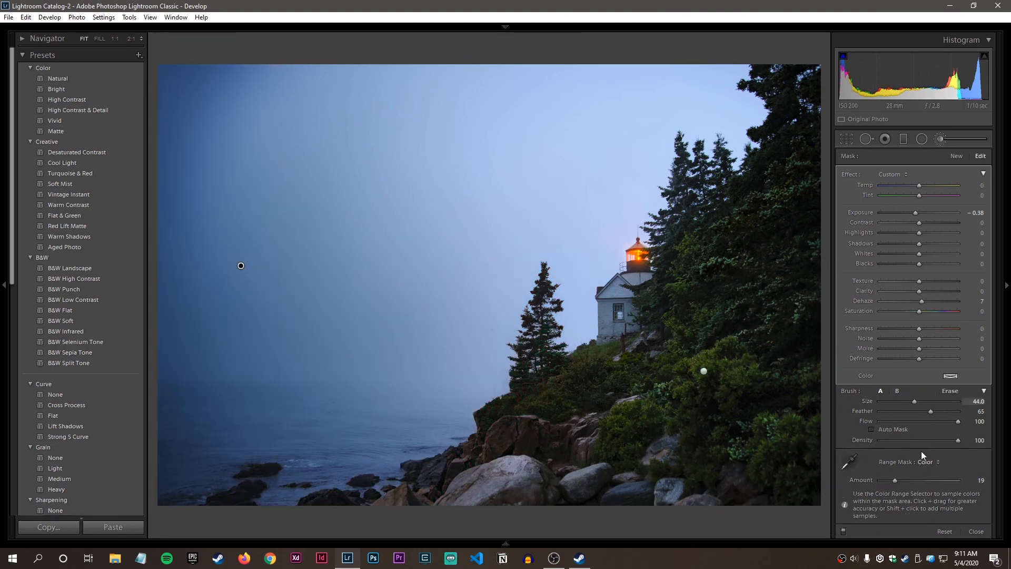
left_click_drag(895, 481, 911, 477)
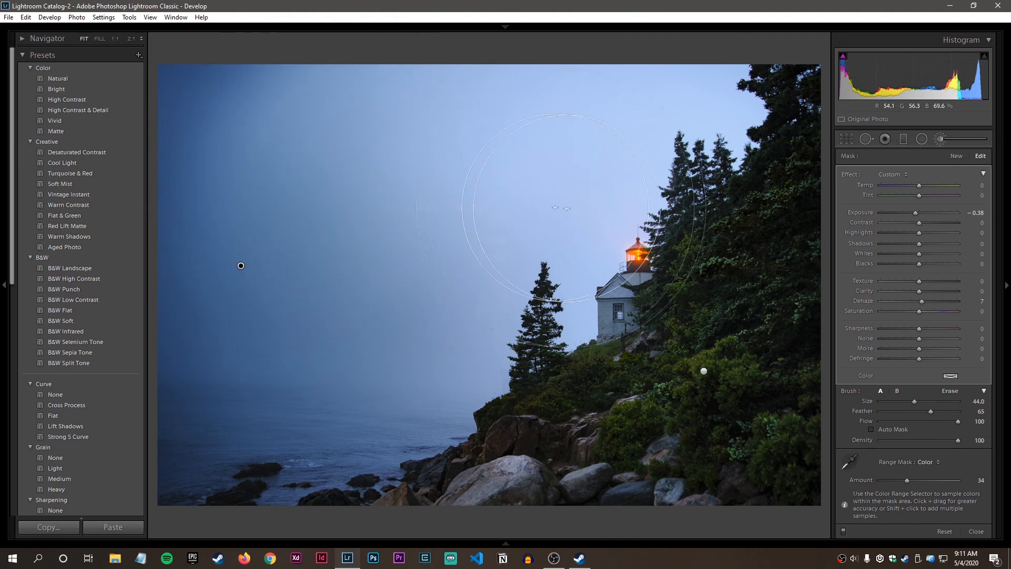
left_click_drag(914, 214, 913, 213)
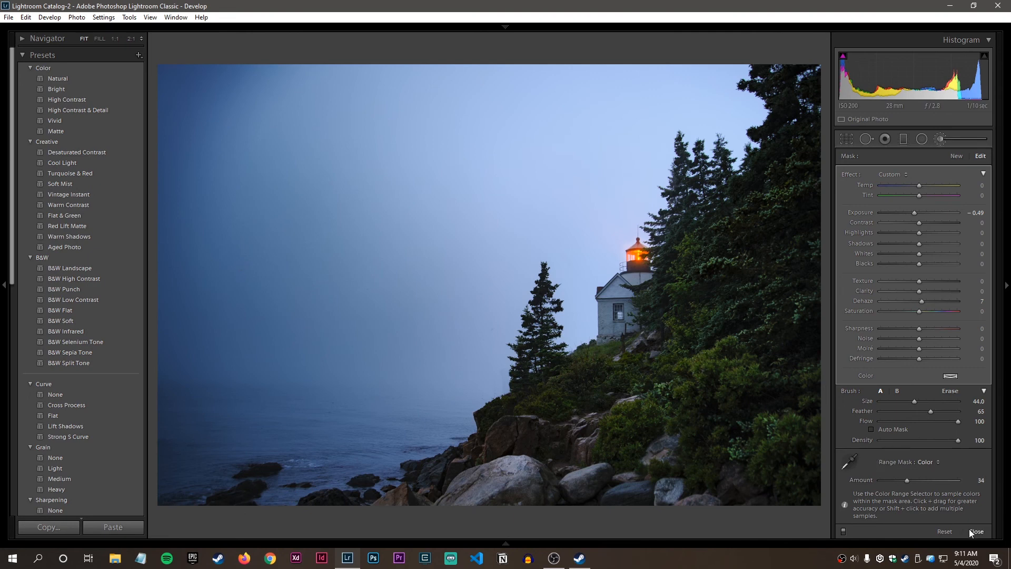
Start a new brush mask at size 16 with Exposure 0.16, Shadows 11 and Dehaze reset to 0.
scroll(551, 459, "down", 5)
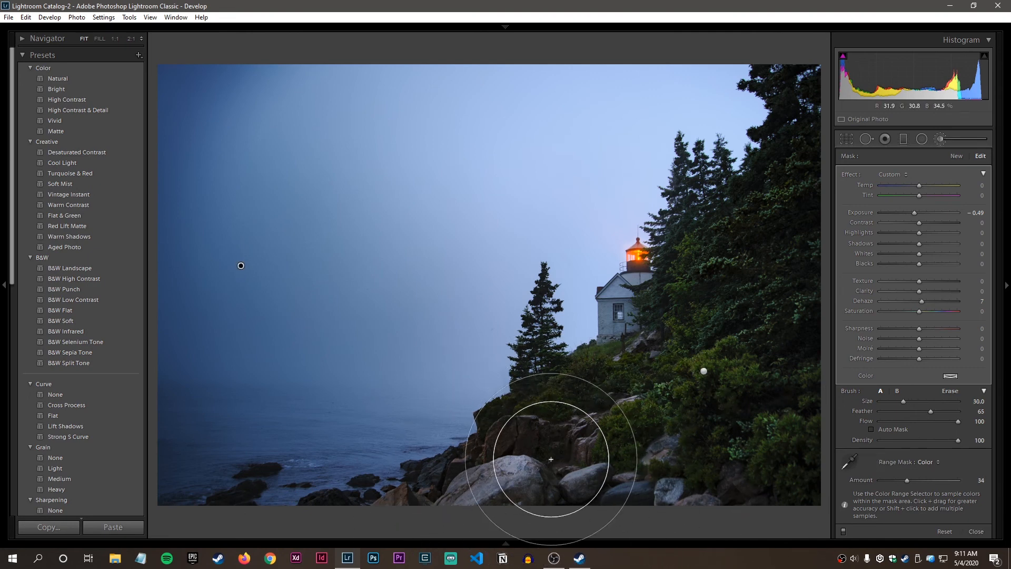
scroll(550, 459, "down", 5)
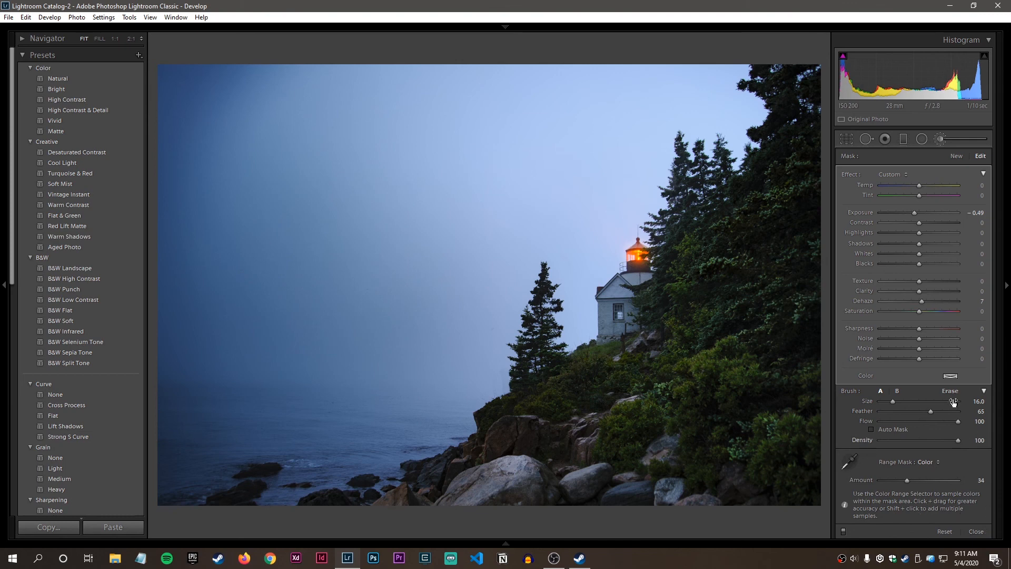
left_click(955, 155)
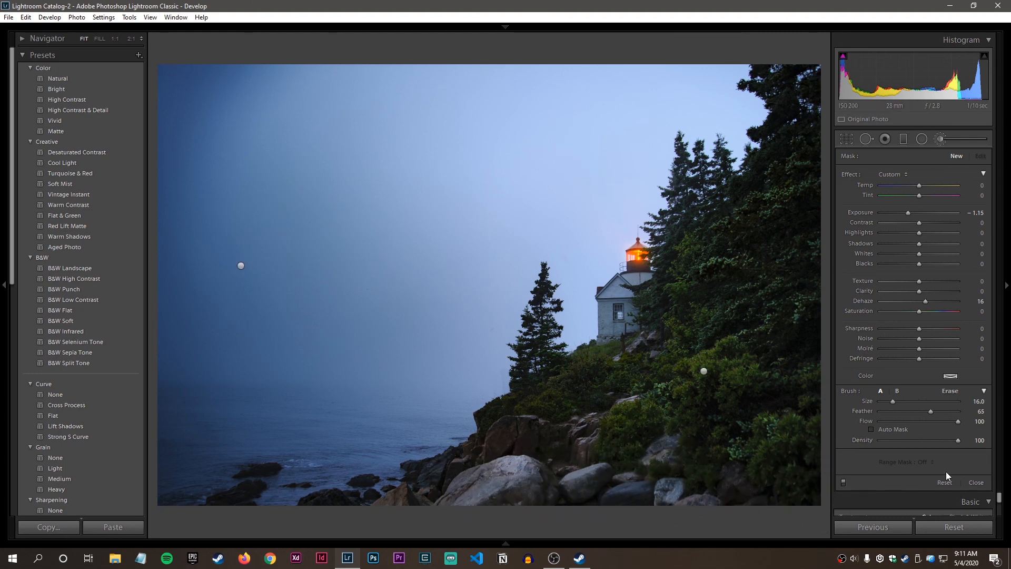
double_click(909, 212)
double_click(924, 301)
left_click_drag(919, 213, 924, 242)
Set the brush size to 17 and paint over the large foreground rocks along the shore.
scroll(541, 475, "up", 3)
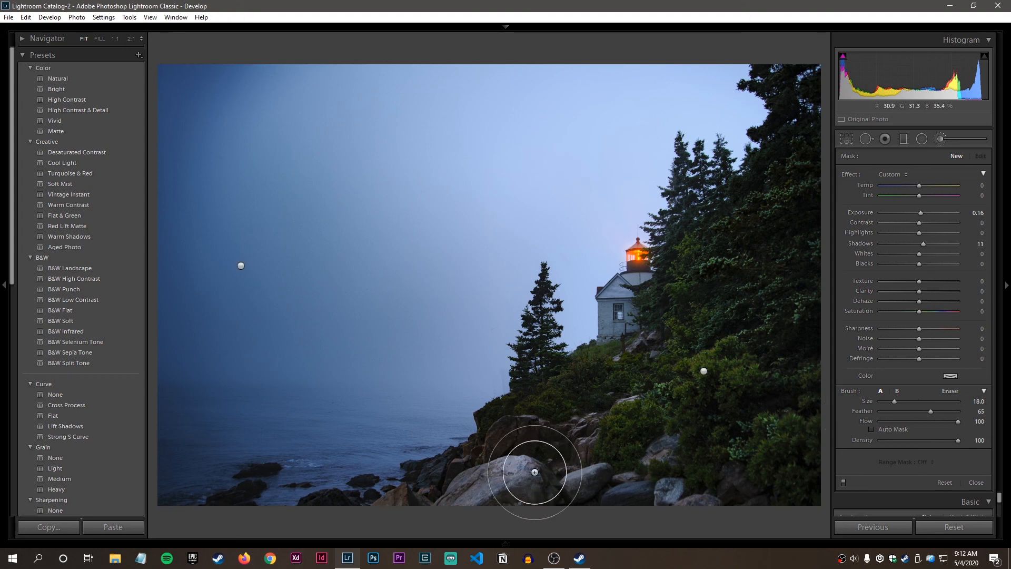
scroll(516, 469, "down", 2)
mouse_move(519, 471)
left_mouse_down()
mouse_move(456, 474)
mouse_move(608, 472)
mouse_move(675, 490)
left_mouse_up()
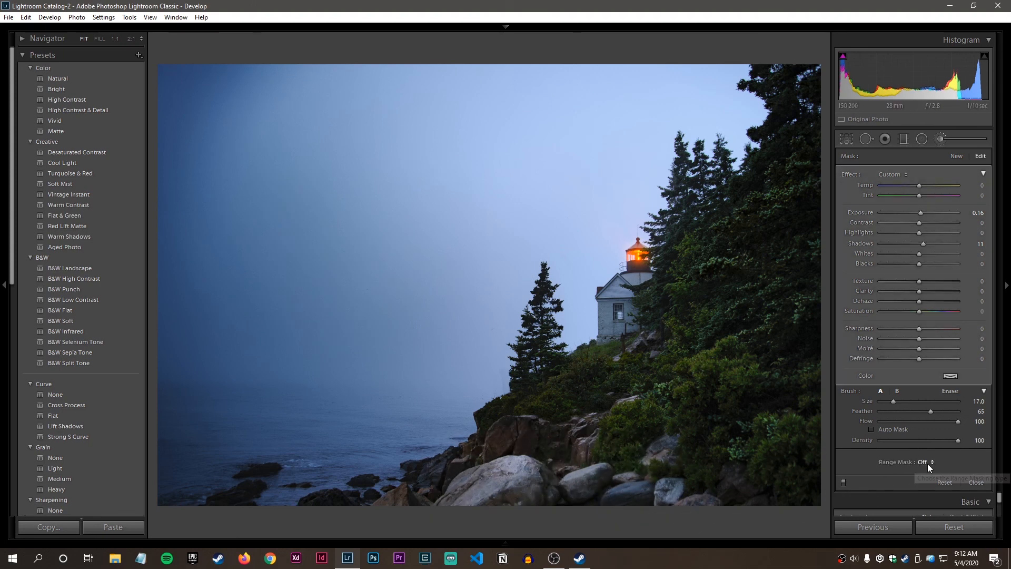
Apply a Luminance range mask to the rock brush and, with the mask overlay shown, set its Range to 58/100.
left_click(928, 462)
left_click(919, 497)
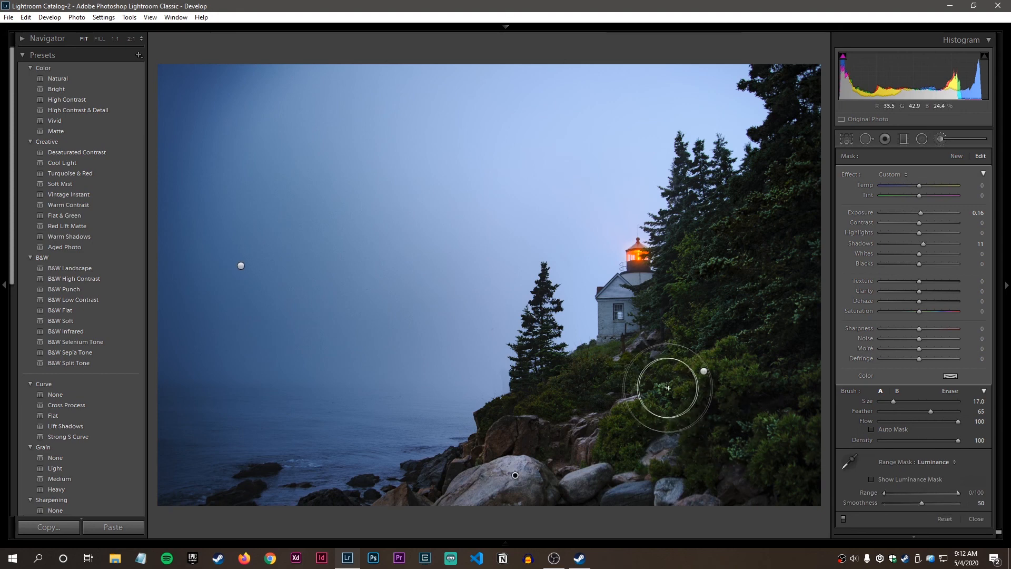
key("o")
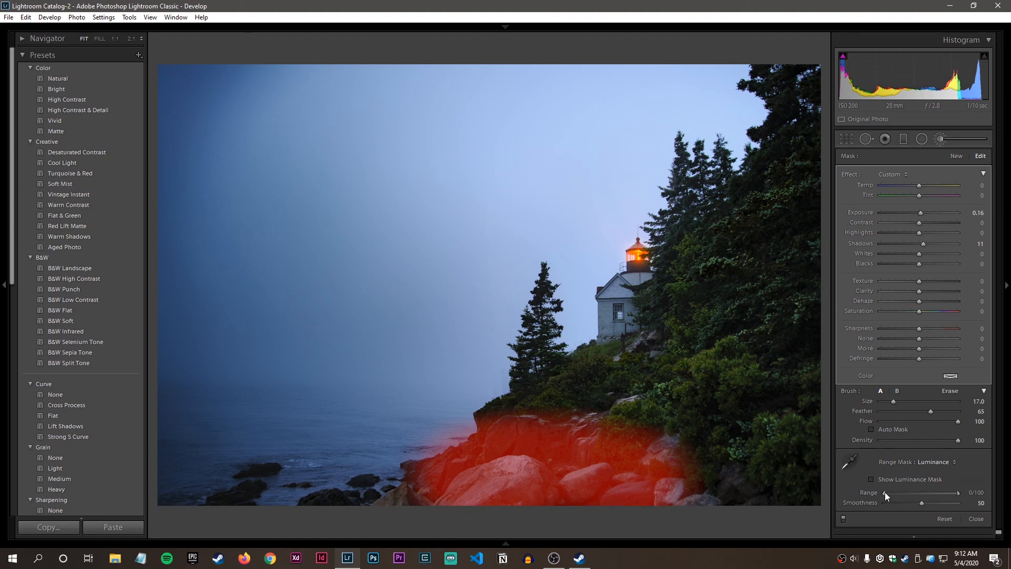
left_click_drag(884, 491, 885, 492)
left_click_drag(887, 493, 889, 491)
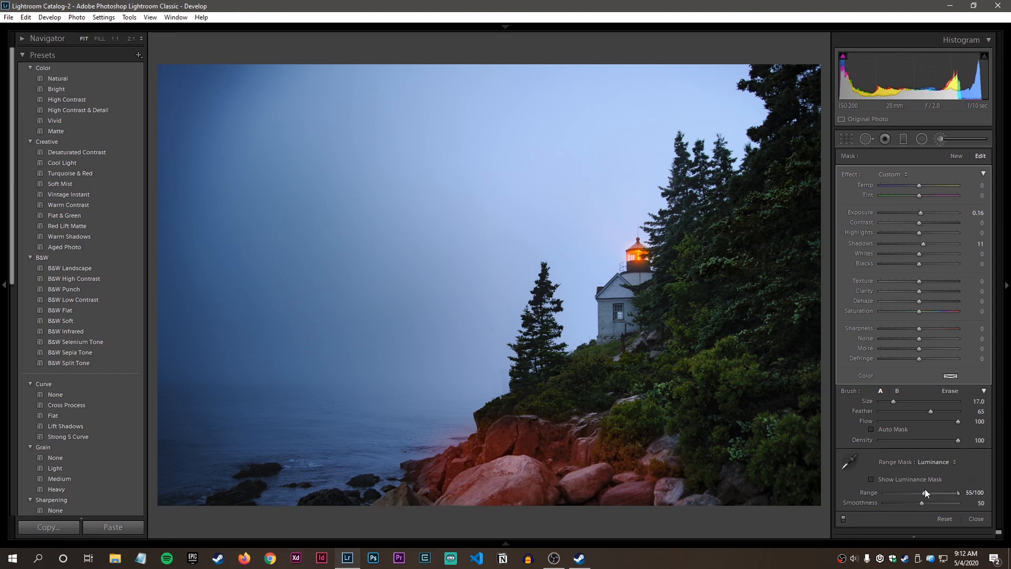
left_click_drag(940, 490, 927, 492)
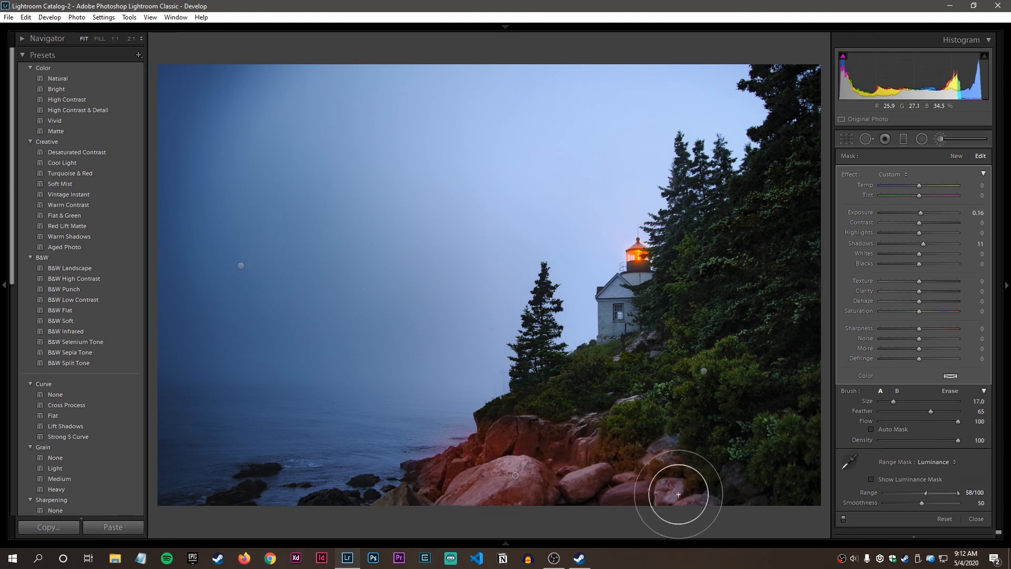
Paint the mask farther over the shoreline and hillside rocks, and erase it from the green bushes below the lighthouse.
mouse_move(645, 453)
left_mouse_down()
mouse_move(590, 443)
mouse_move(604, 411)
left_mouse_up()
left_click_drag(603, 411, 519, 429)
mouse_move(432, 478)
left_mouse_down()
mouse_move(512, 457)
mouse_move(632, 402)
left_mouse_up()
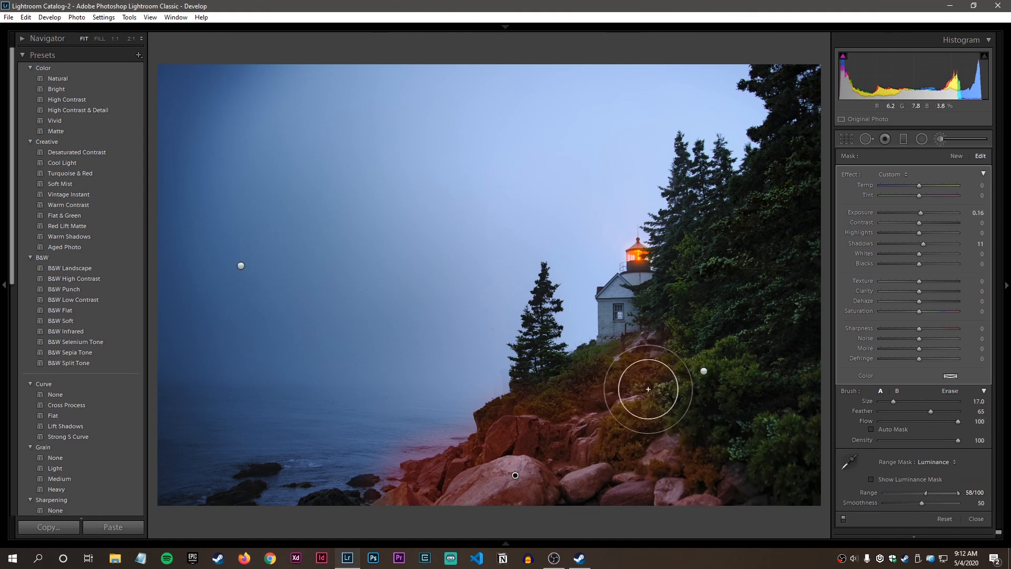
key("alt")
mouse_move(641, 377)
left_mouse_down()
mouse_move(641, 362)
mouse_move(595, 367)
mouse_move(652, 409)
mouse_move(632, 425)
mouse_move(591, 413)
mouse_move(567, 386)
mouse_move(630, 379)
left_mouse_up()
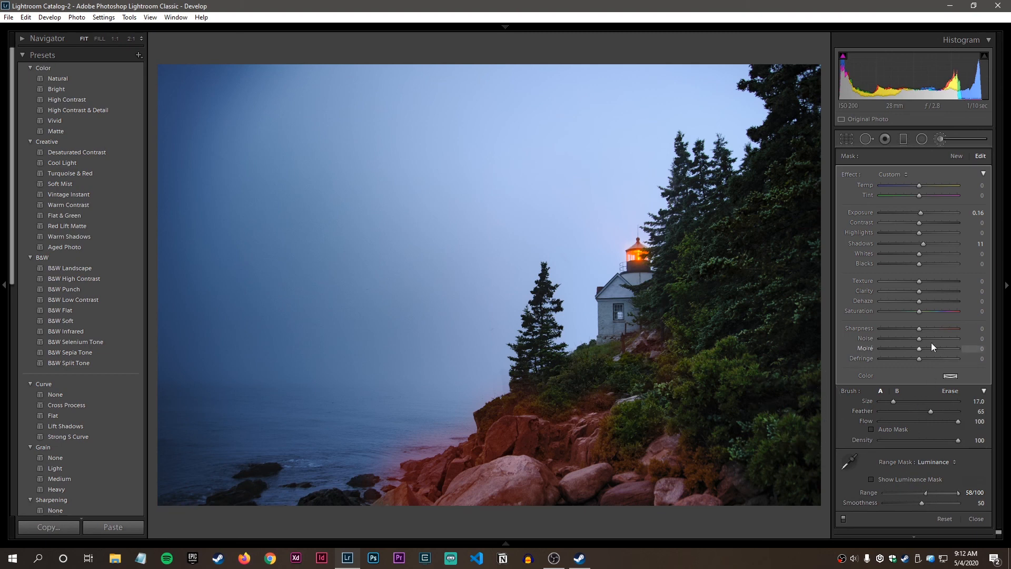
Hide the mask overlay and set the rock brush to Exposure 1.15 and Shadows 26.
key("o")
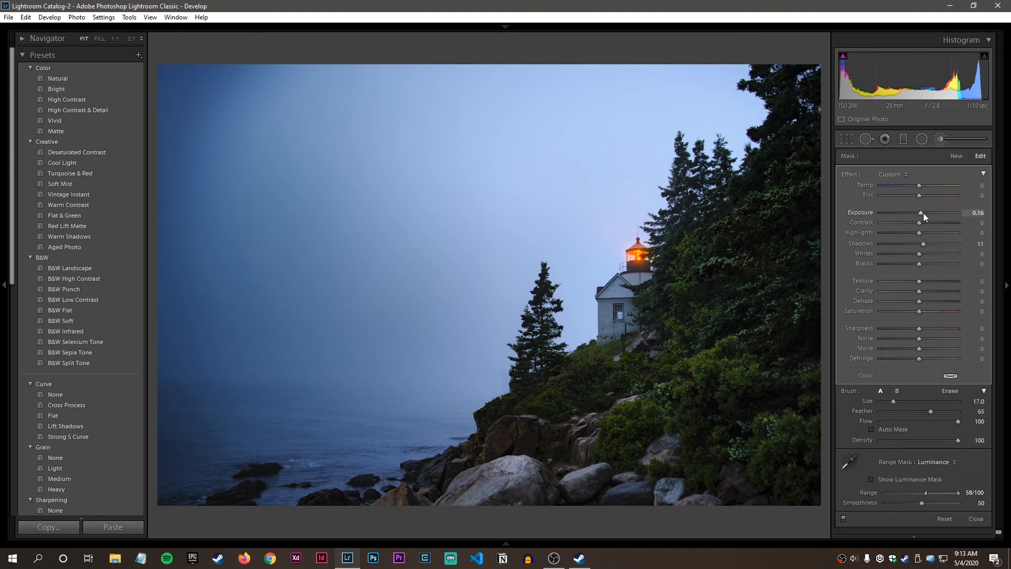
left_click_drag(921, 211, 933, 213)
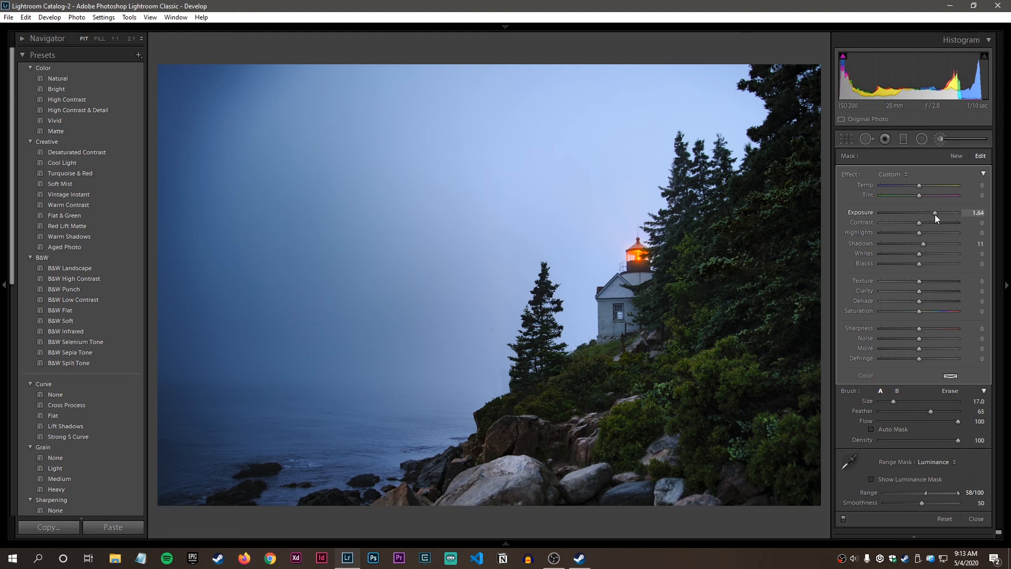
left_click_drag(931, 216, 927, 244)
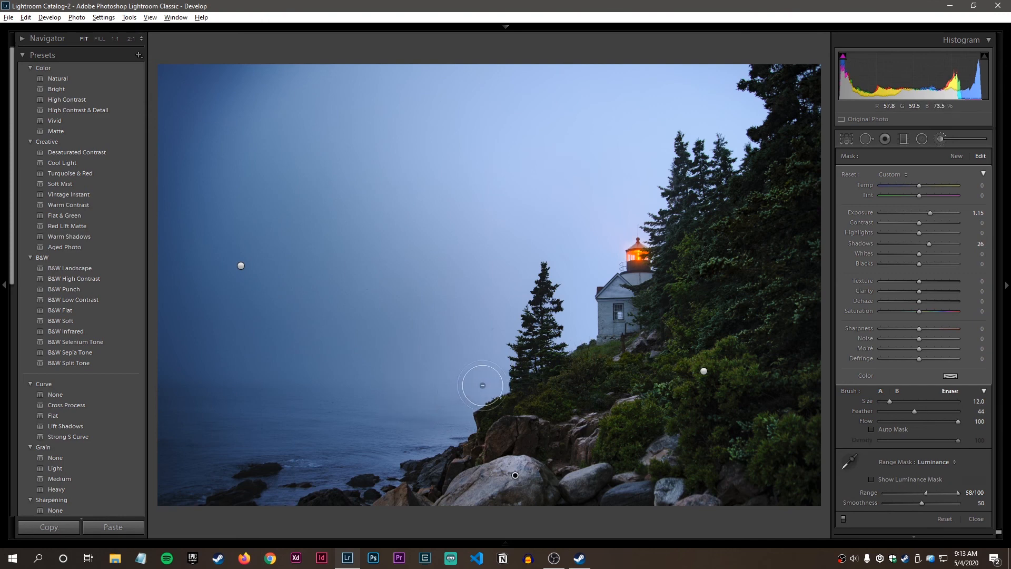
key("alt")
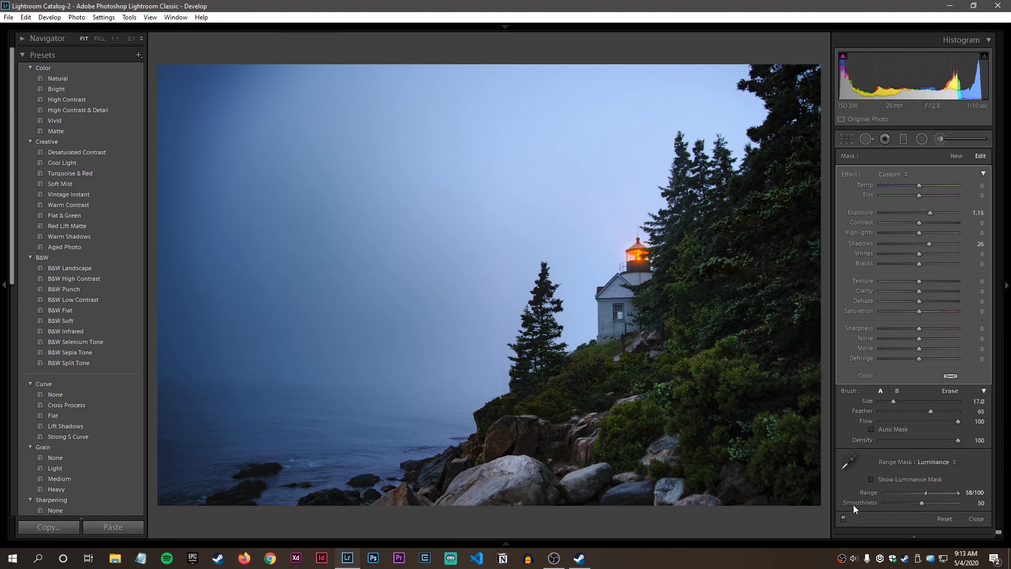
Switch all brush adjustments off and on repeatedly to compare the whole photo before and after.
left_click(843, 520)
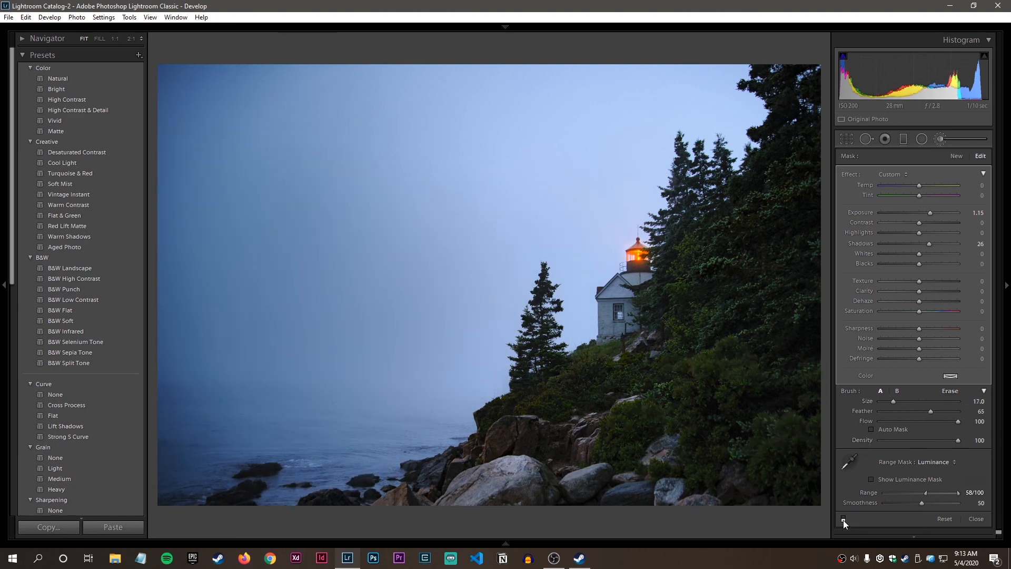
left_click(843, 519)
left_click(843, 519)
left_click(843, 519)
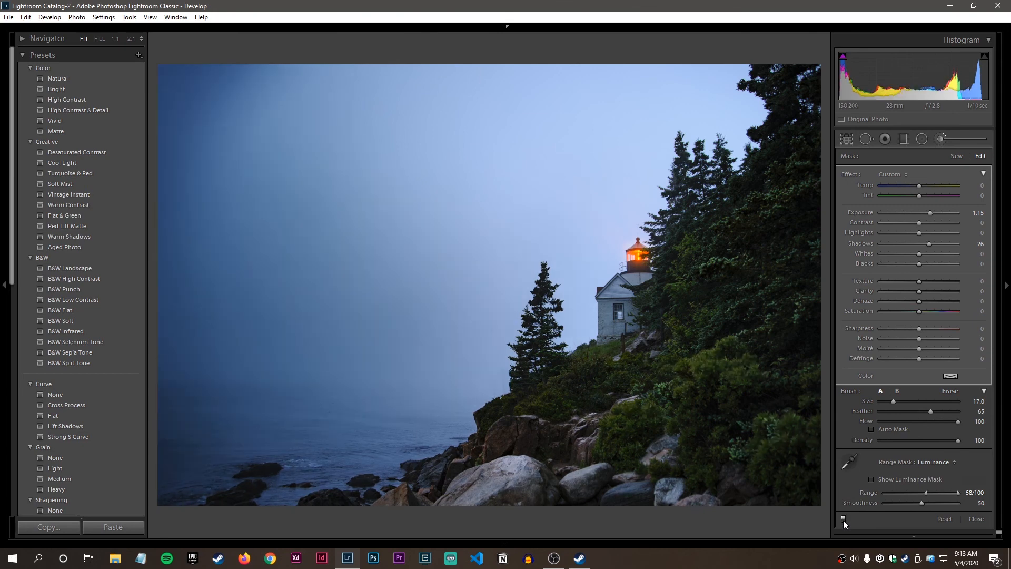
left_click(843, 520)
left_click(843, 519)
left_click(843, 519)
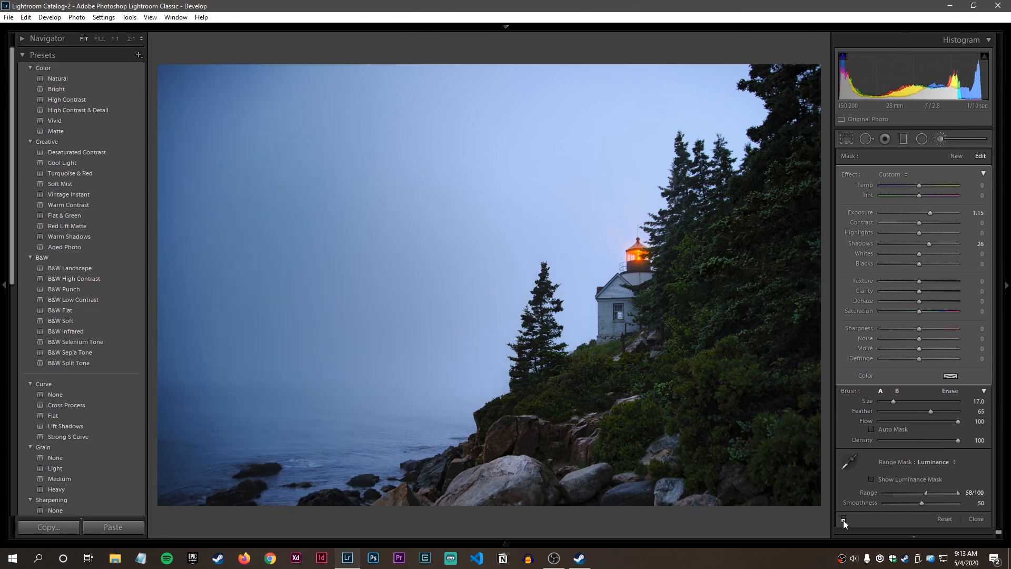
left_click(843, 520)
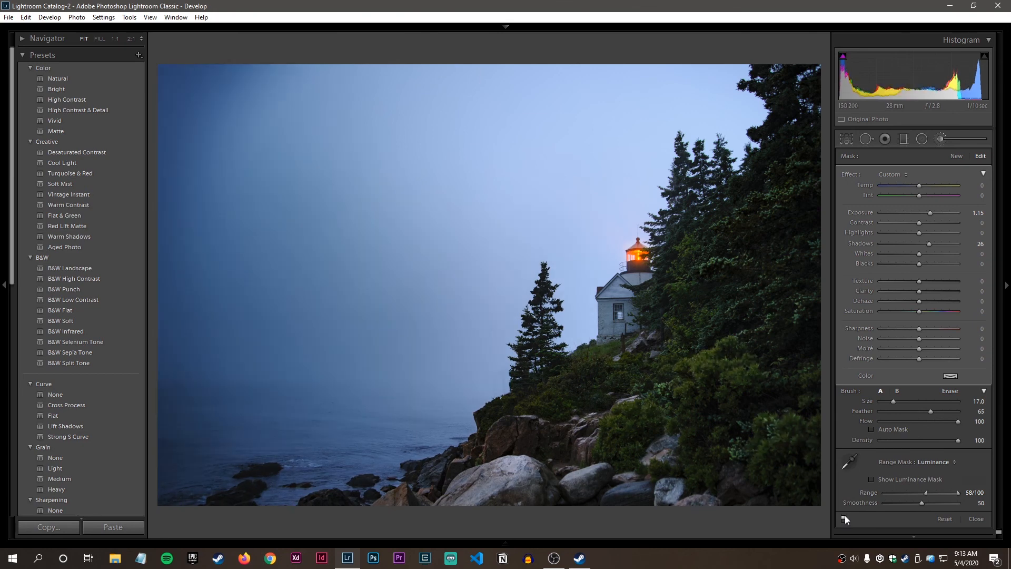